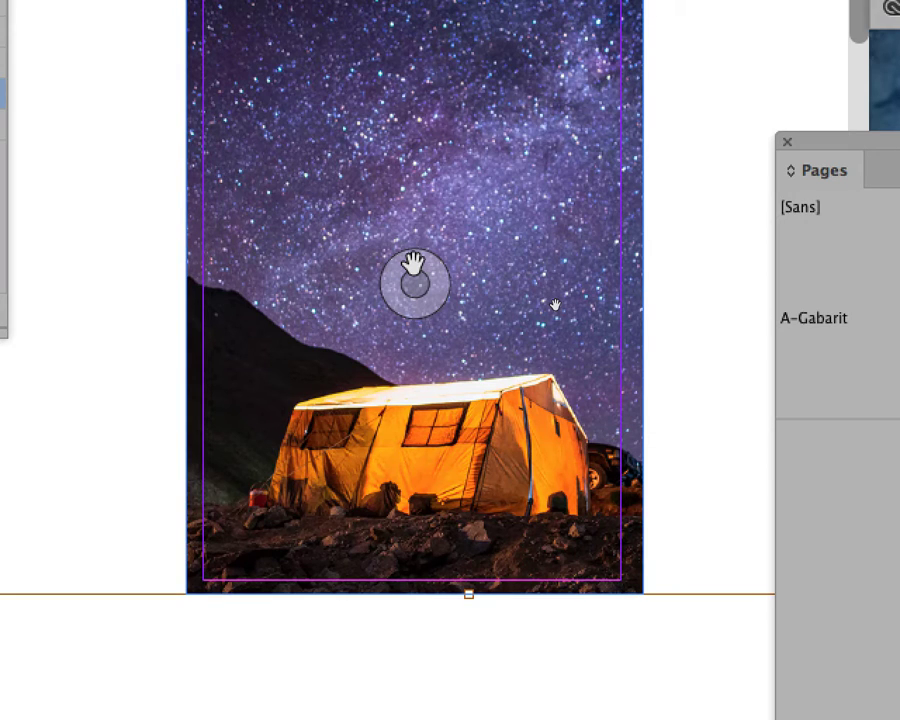
Scale the night-sky tent image proportionally about its centre inside its frame on page 25.
key("super+minus")
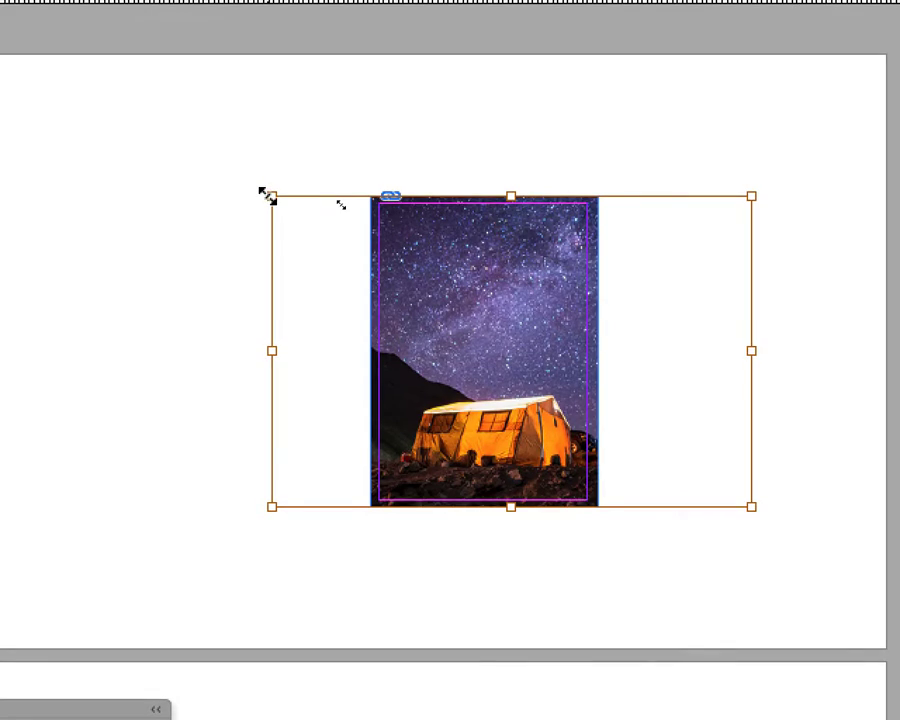
left_click_drag(269, 196, 460, 90)
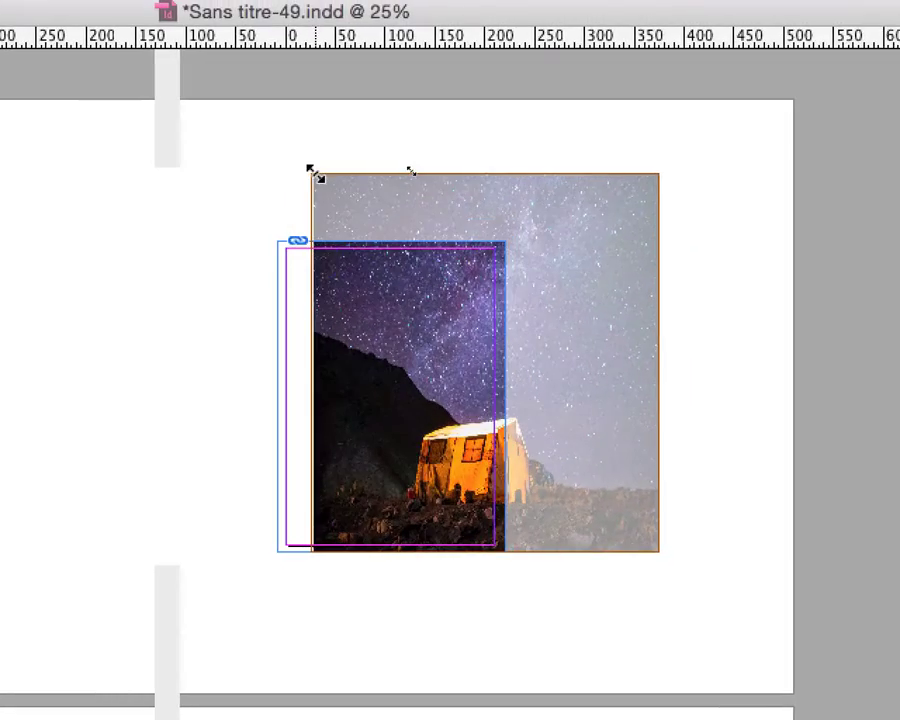
left_click_drag(310, 168, 228, 204)
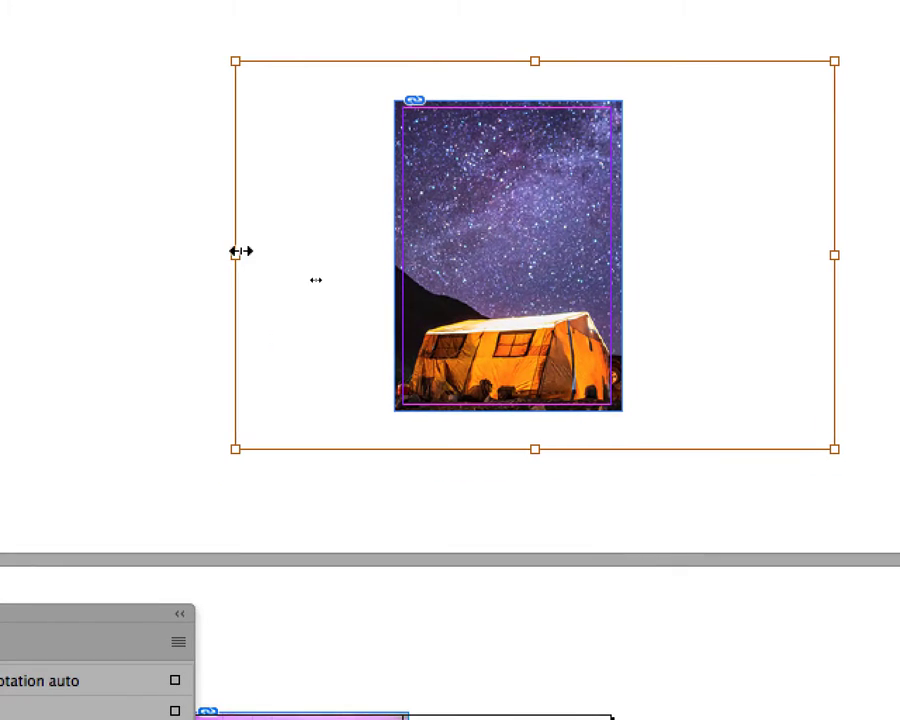
Squeeze the tent image horizontally about its centre inside the frame, distorting its proportions.
left_click_drag(263, 340, 393, 339)
left_click_drag(284, 252, 282, 250)
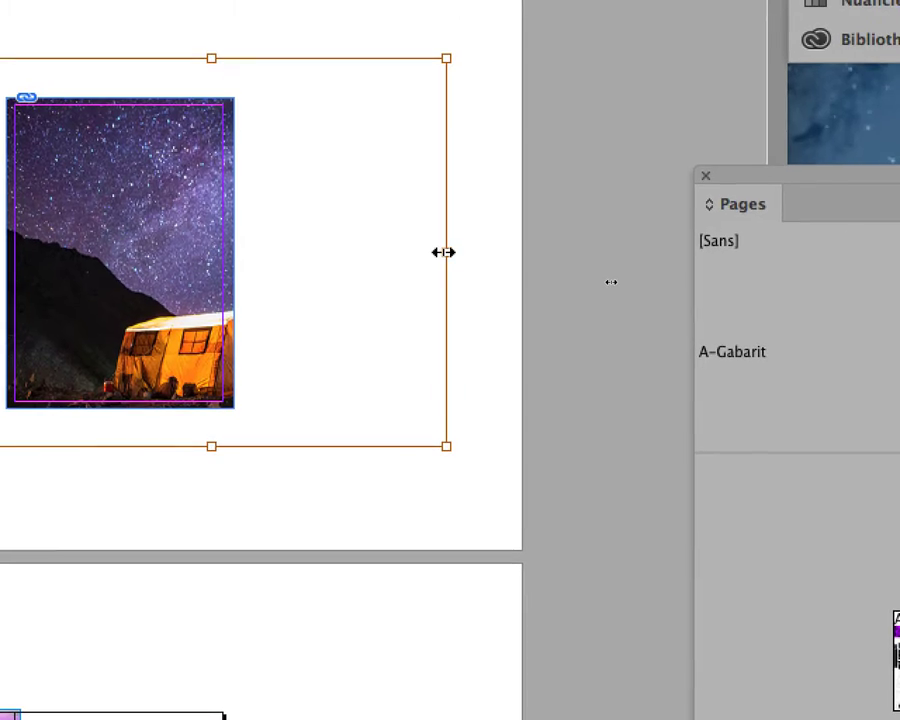
left_click_drag(411, 252, 297, 265)
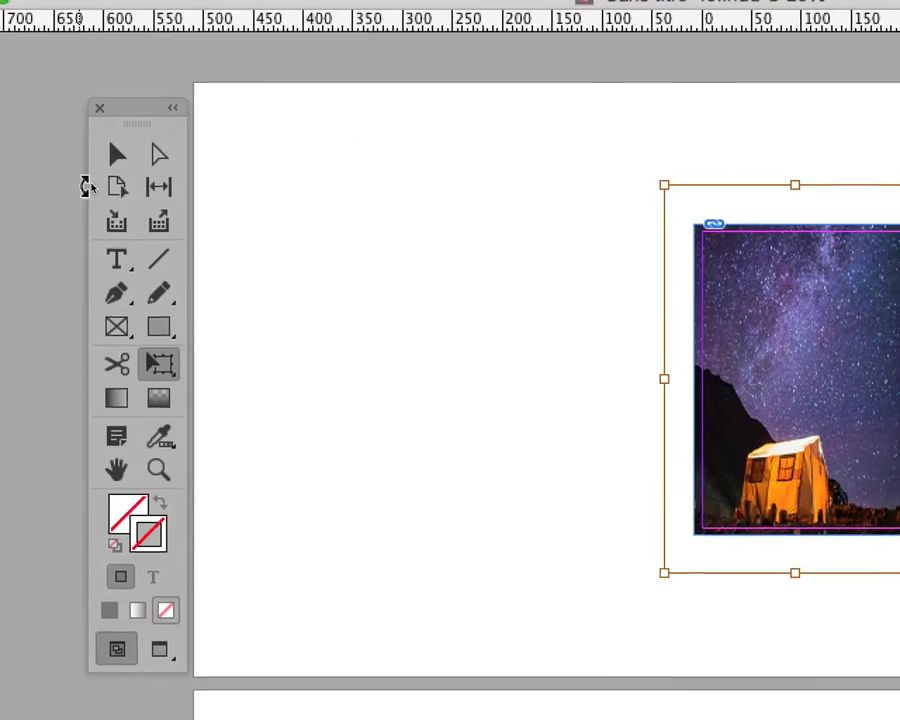
Select the tent image's frame on page 25 and apply the Fill Frame Proportionally fitting to it.
left_click(493, 358)
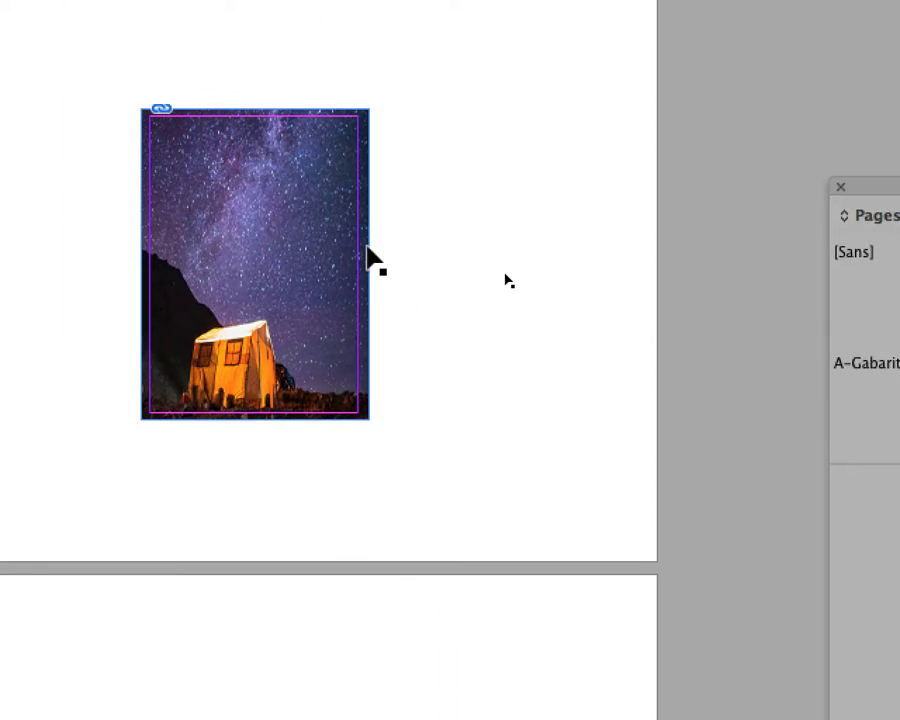
left_click(345, 265)
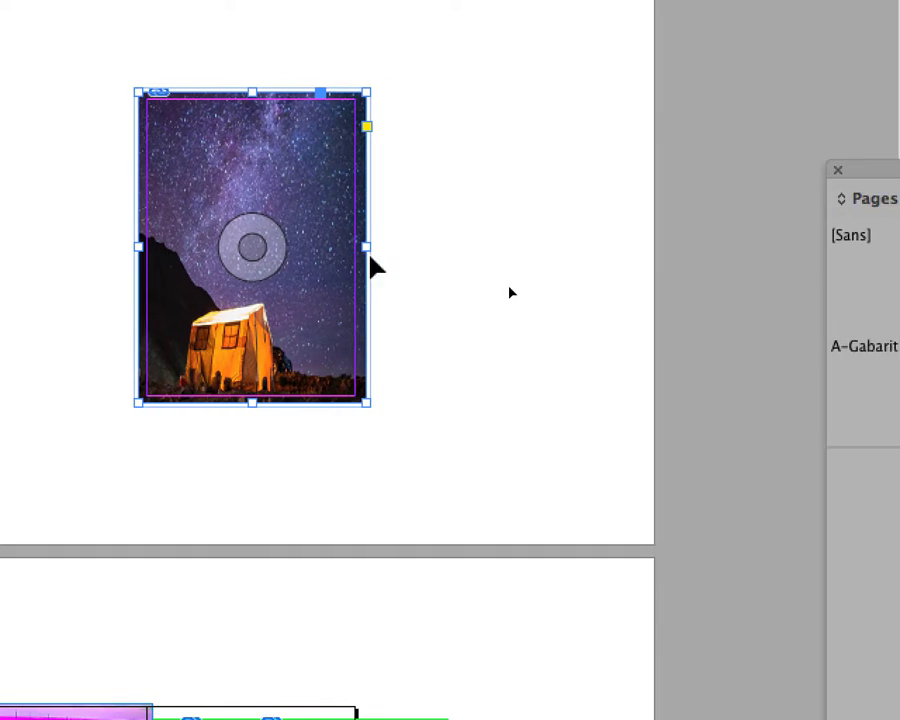
left_click(420, 257)
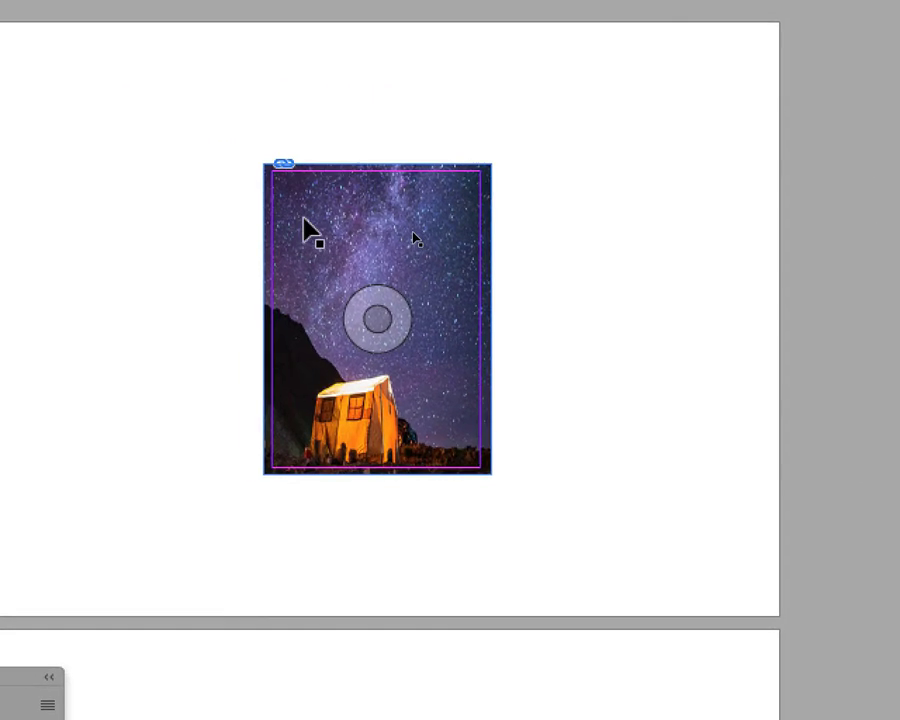
left_click(304, 222)
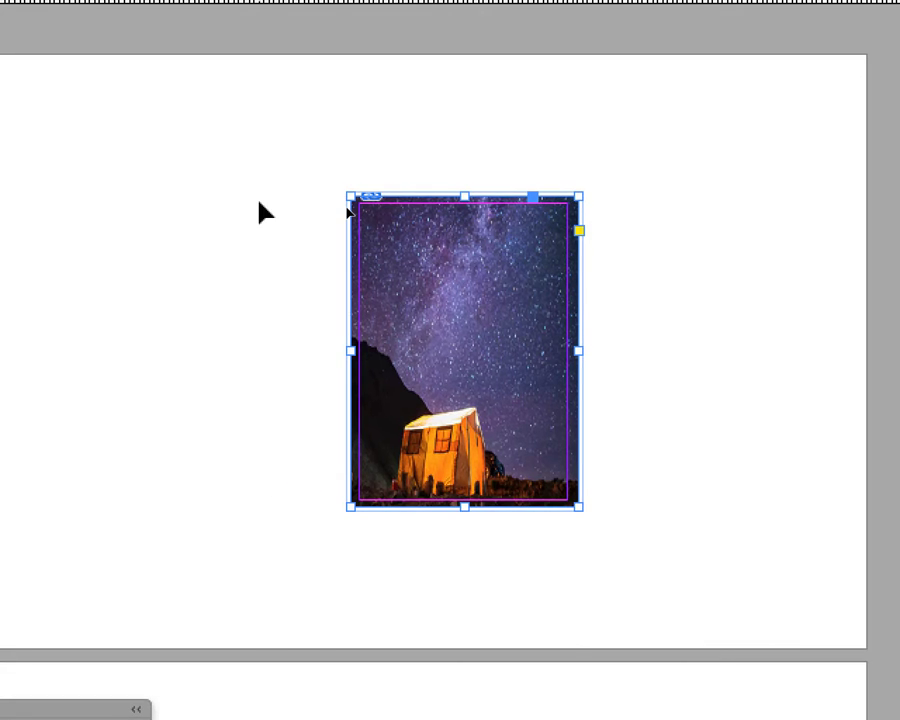
left_click(259, 202)
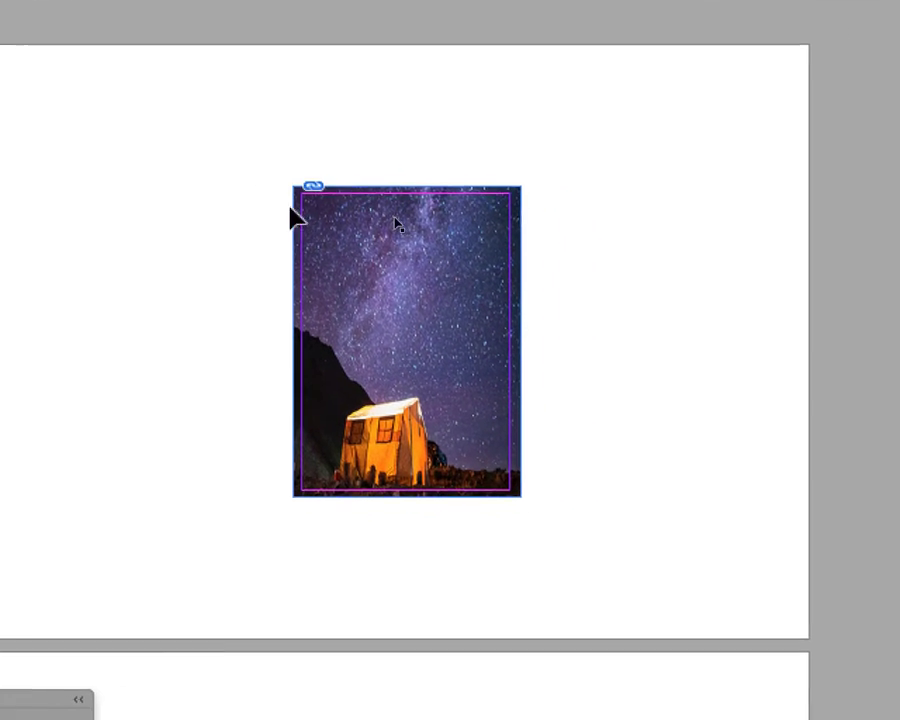
left_click(303, 213)
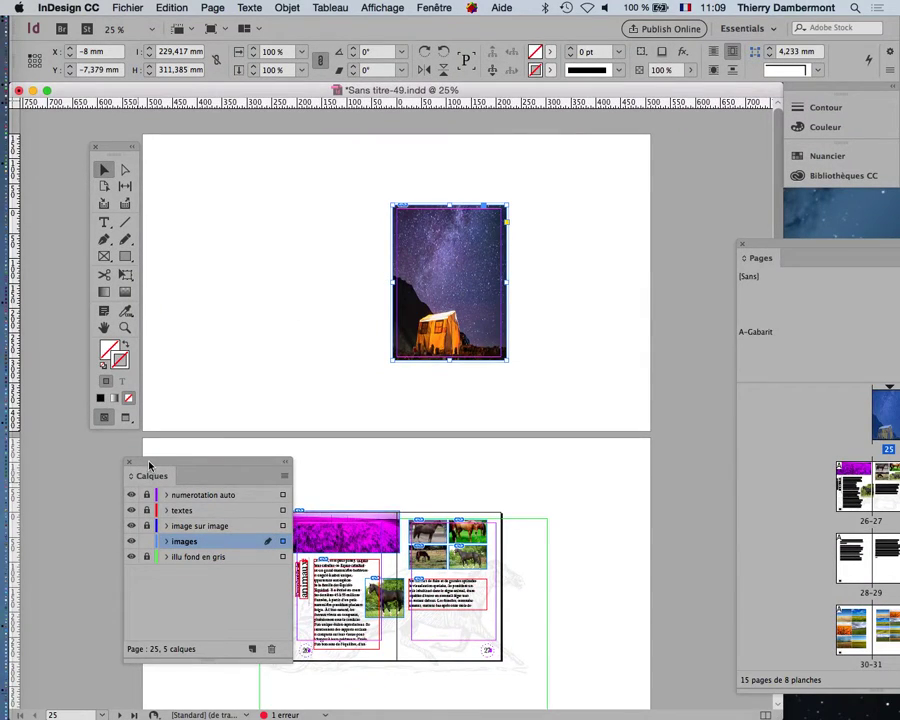
left_click_drag(149, 466, 591, 179)
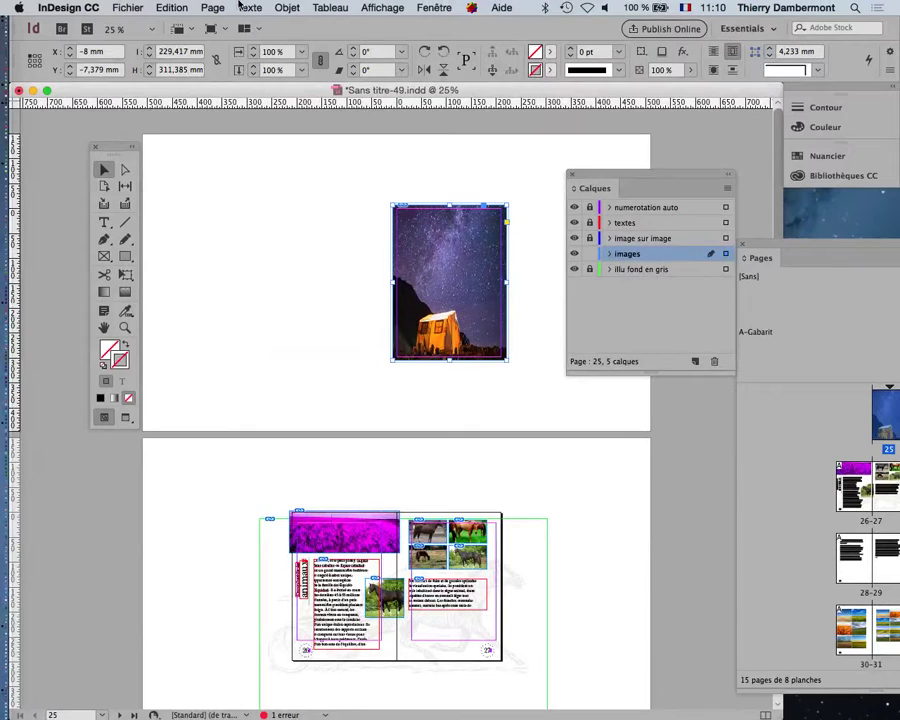
left_click(281, 7)
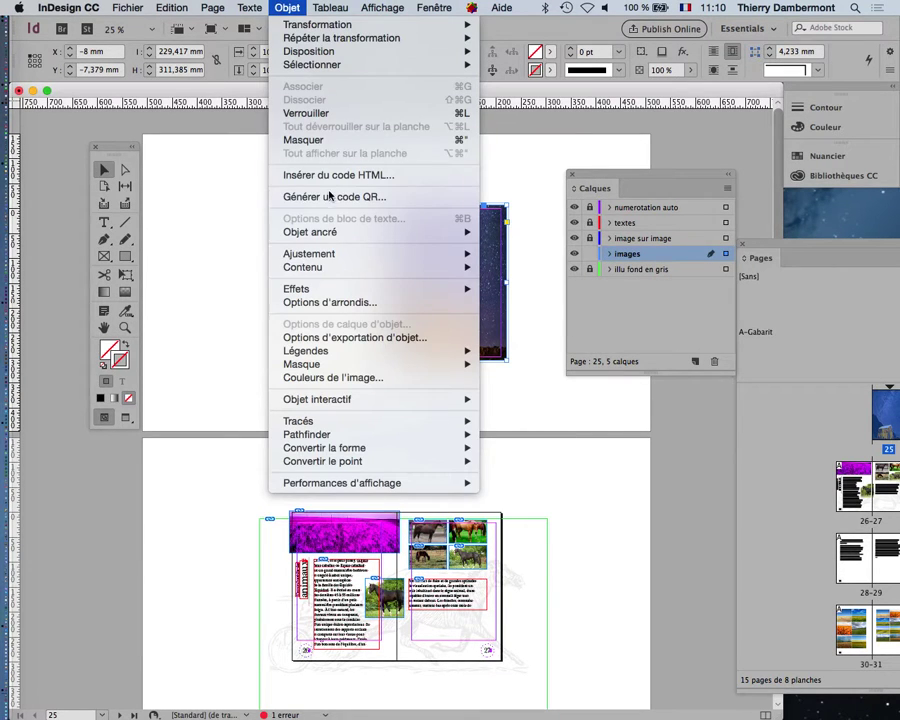
mouse_move(332, 272)
mouse_move(373, 261)
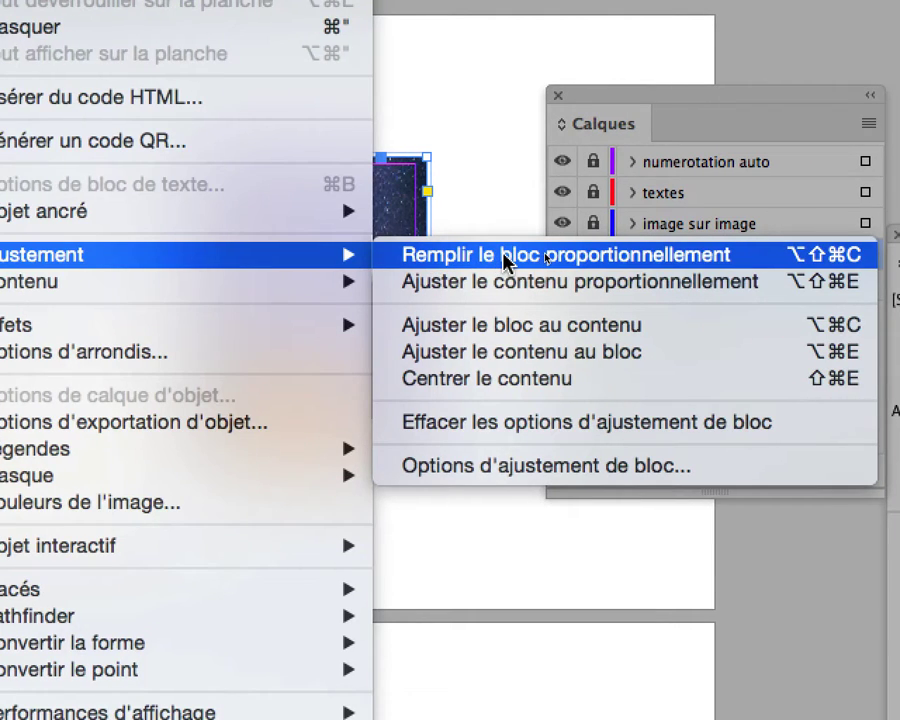
left_click(505, 260)
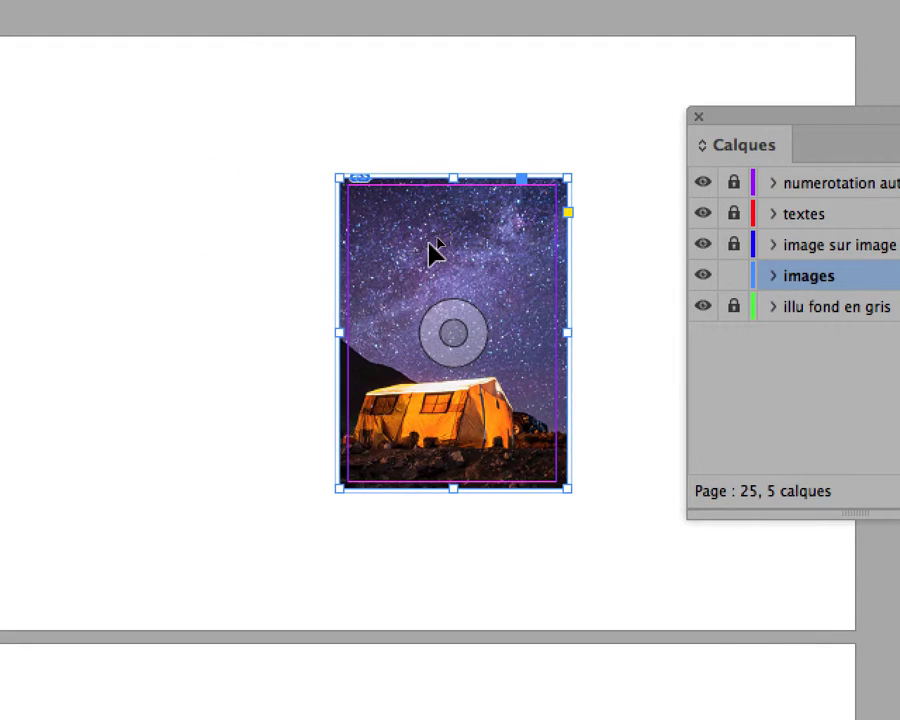
Select the tent image inside its frame and enlarge it proportionally about its centre to about 557 × 361 mm with Free Transform.
double_click(432, 250)
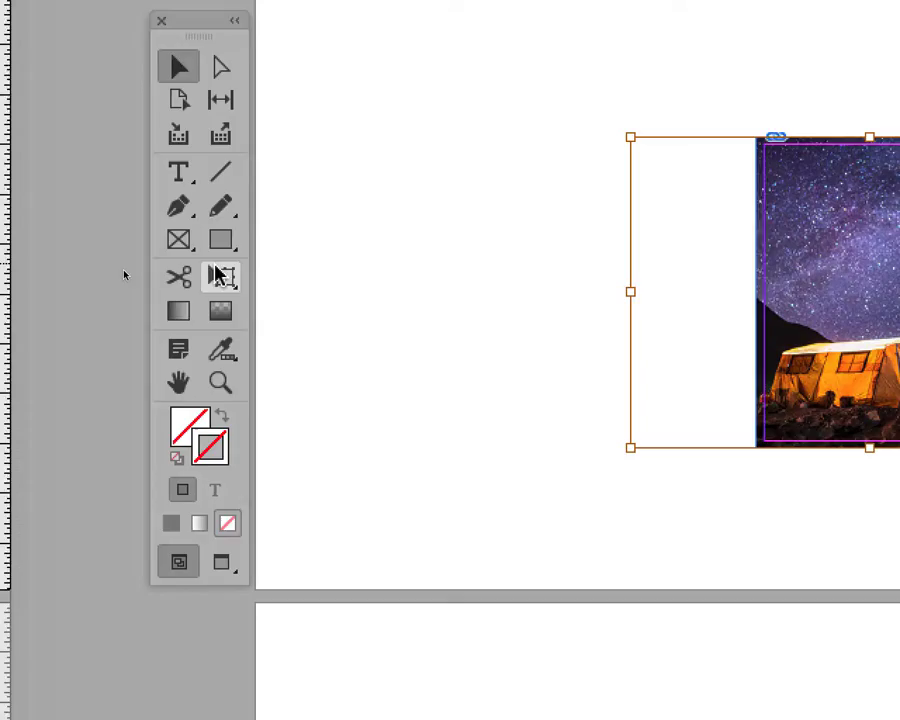
left_click(217, 275)
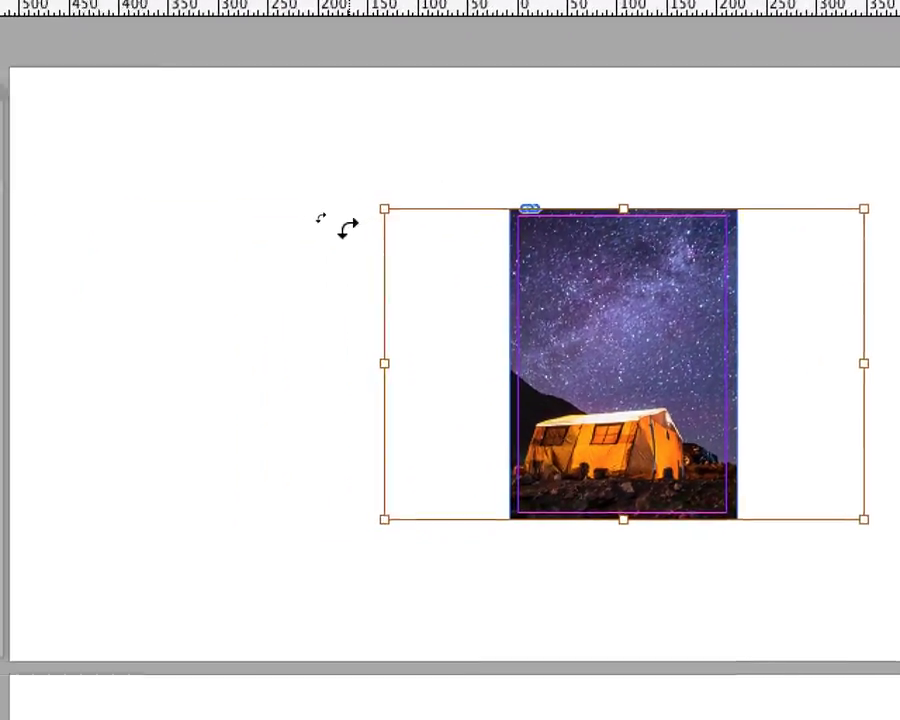
left_click_drag(357, 219, 417, 237)
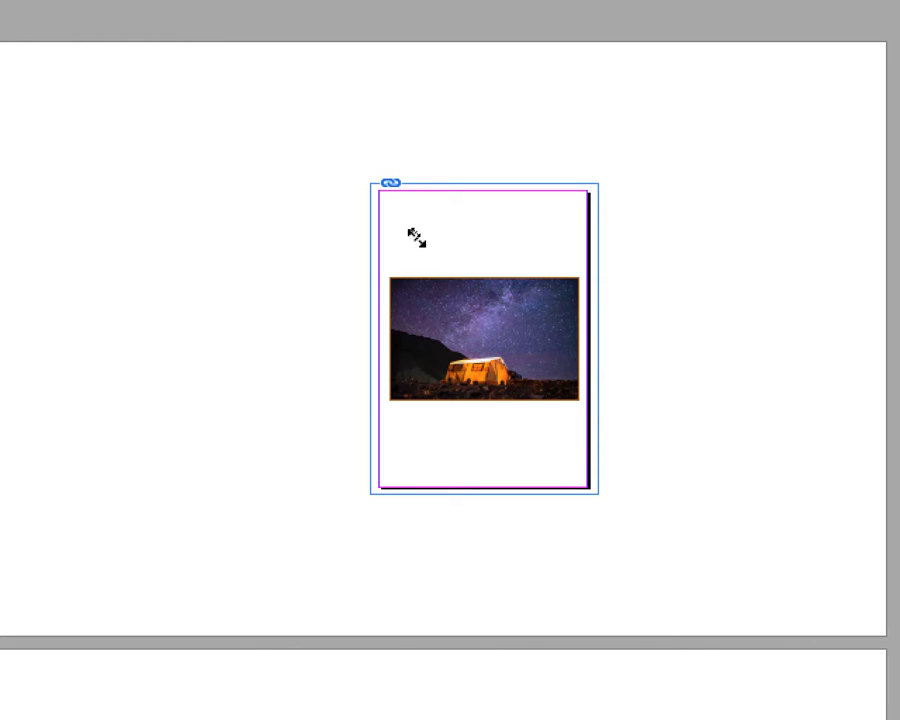
left_click_drag(417, 237, 340, 211)
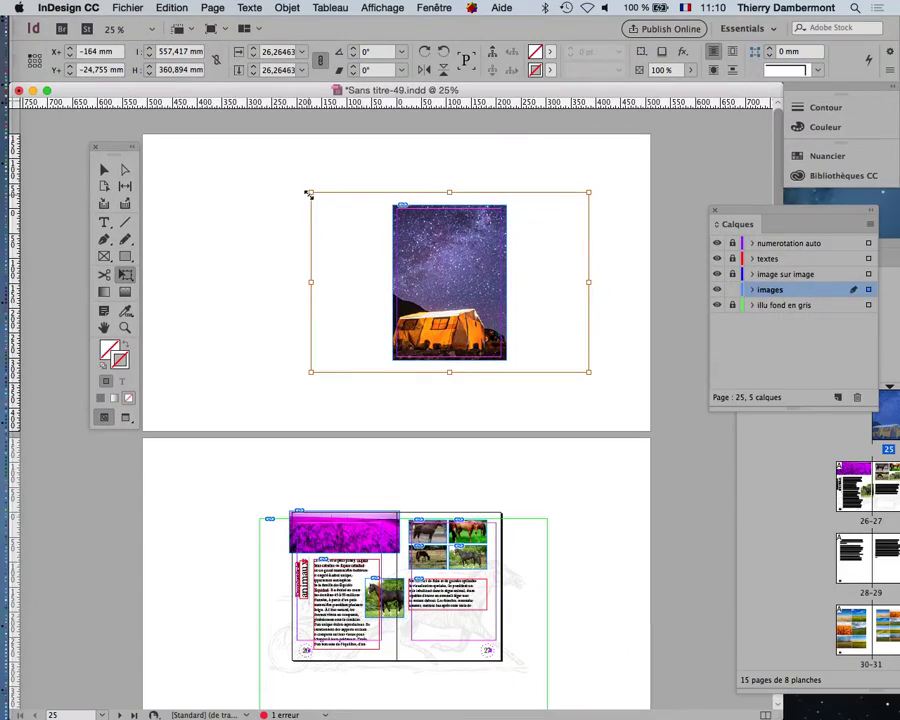
Reselect the tent image inside its frame, enlarge it to about 571 × 370 mm, and shift it right to about X -120.7 mm.
left_click(104, 169)
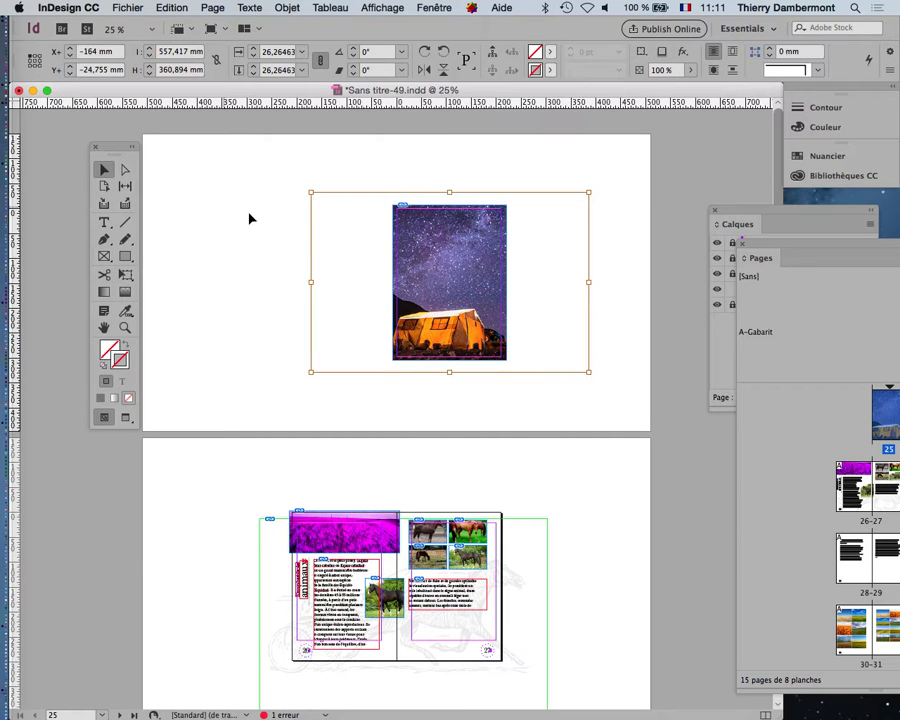
left_click(251, 217)
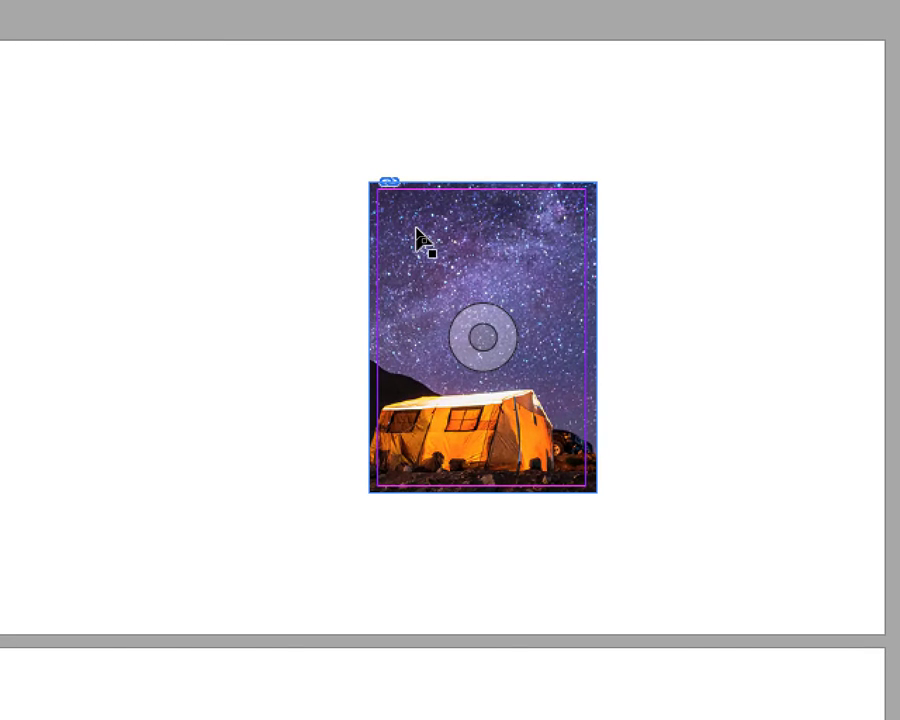
left_click(415, 227)
double_click(415, 226)
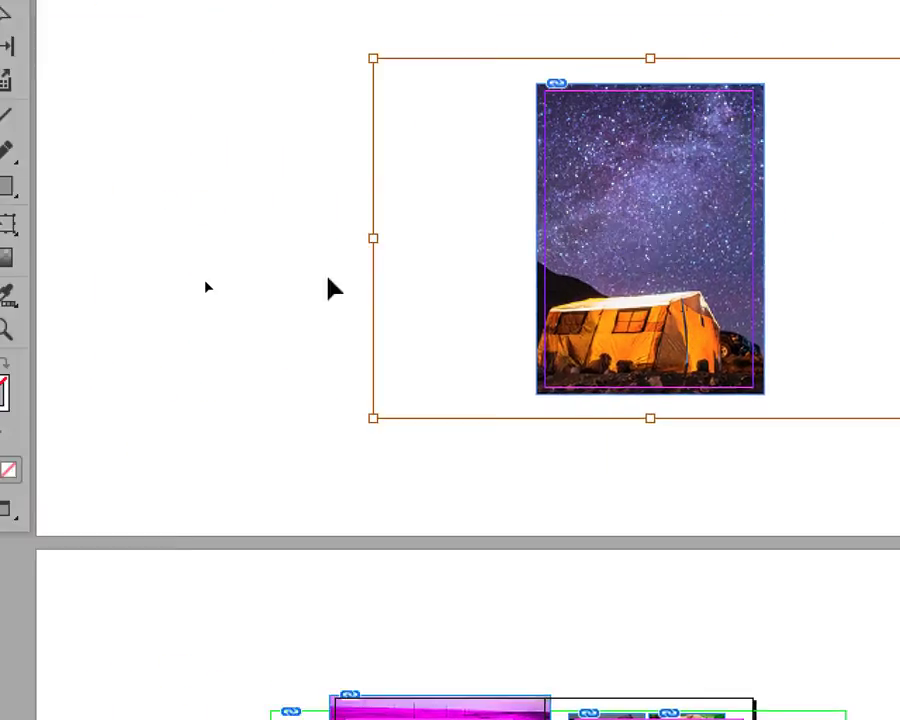
left_click(209, 256)
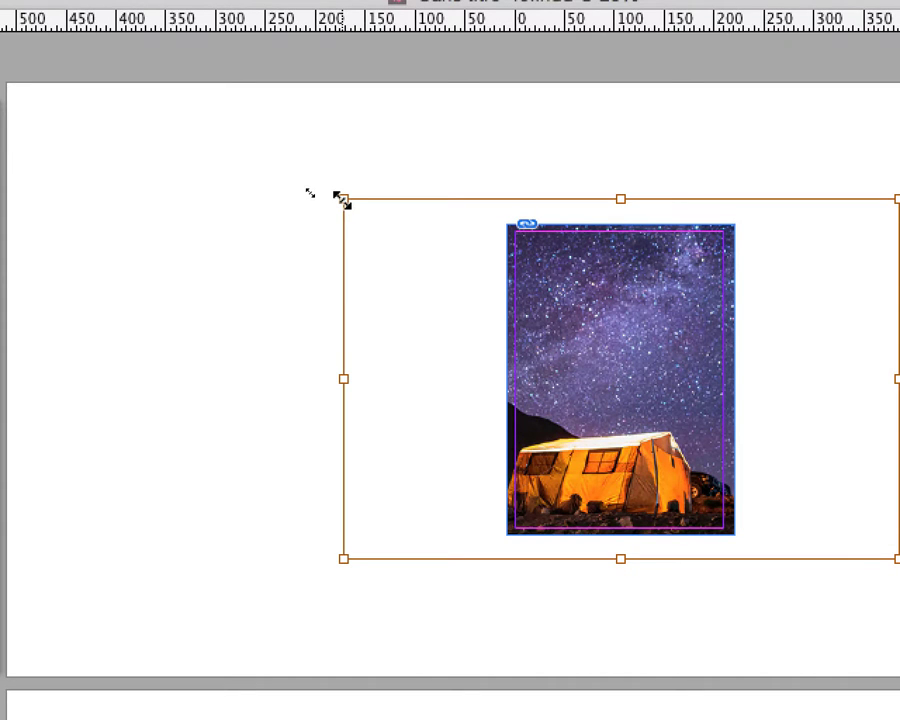
mouse_move(341, 200)
left_mouse_down()
mouse_move(467, 266)
mouse_move(439, 244)
mouse_move(227, 170)
mouse_move(338, 205)
left_mouse_up()
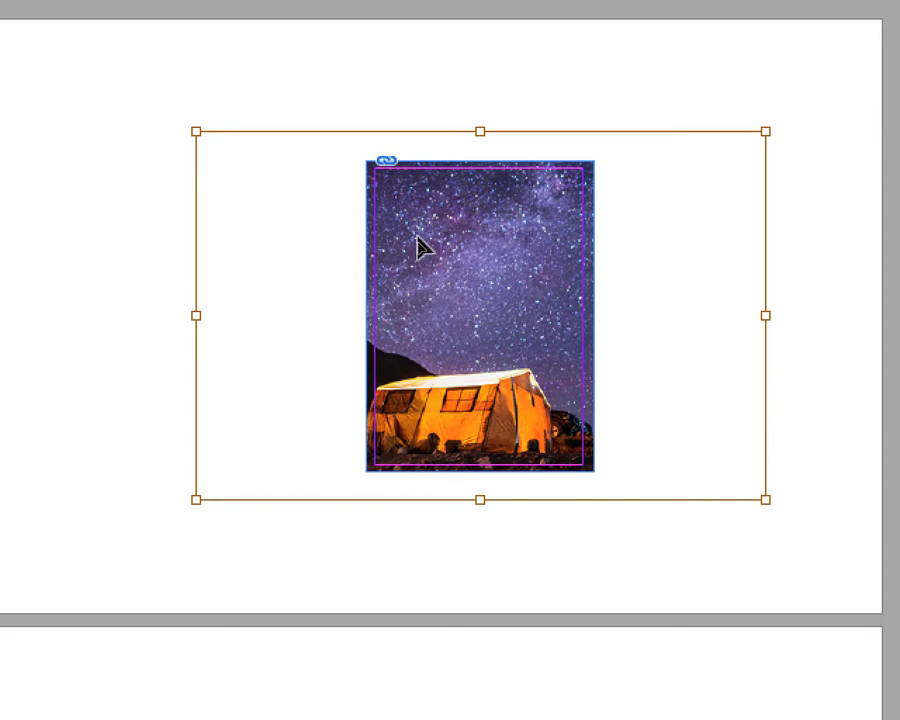
mouse_move(423, 248)
left_mouse_down()
mouse_move(458, 249)
mouse_move(426, 247)
mouse_move(450, 248)
mouse_move(440, 248)
left_mouse_up()
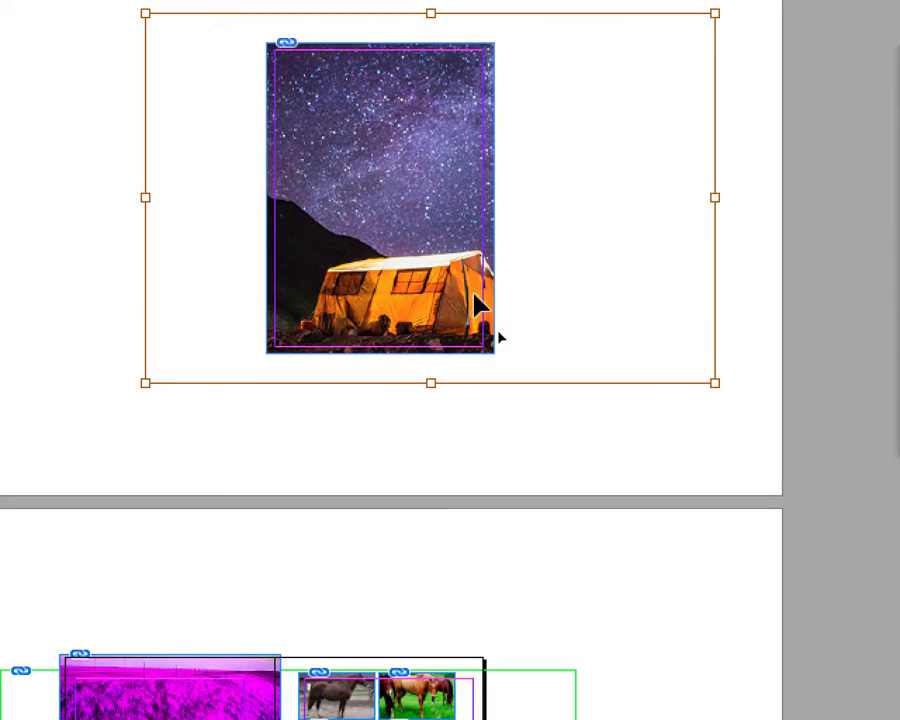
Examine how the tent image is cropped at the page edges and bleed.
scroll(490, 315, "up", 3)
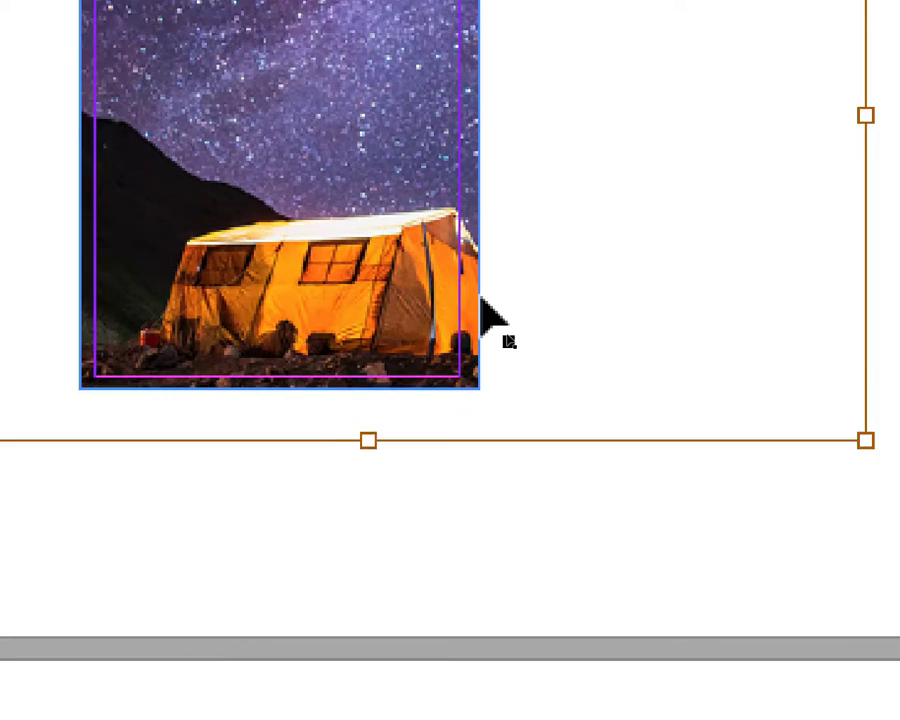
scroll(490, 315, "up", 1)
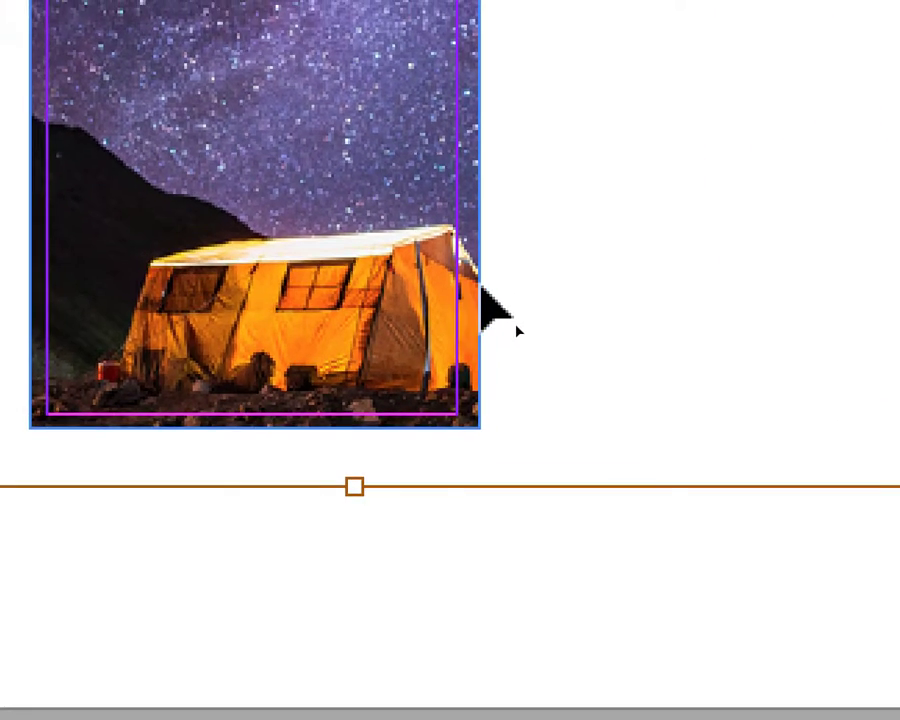
scroll(492, 312, "down", 2)
scroll(502, 338, "up", 2)
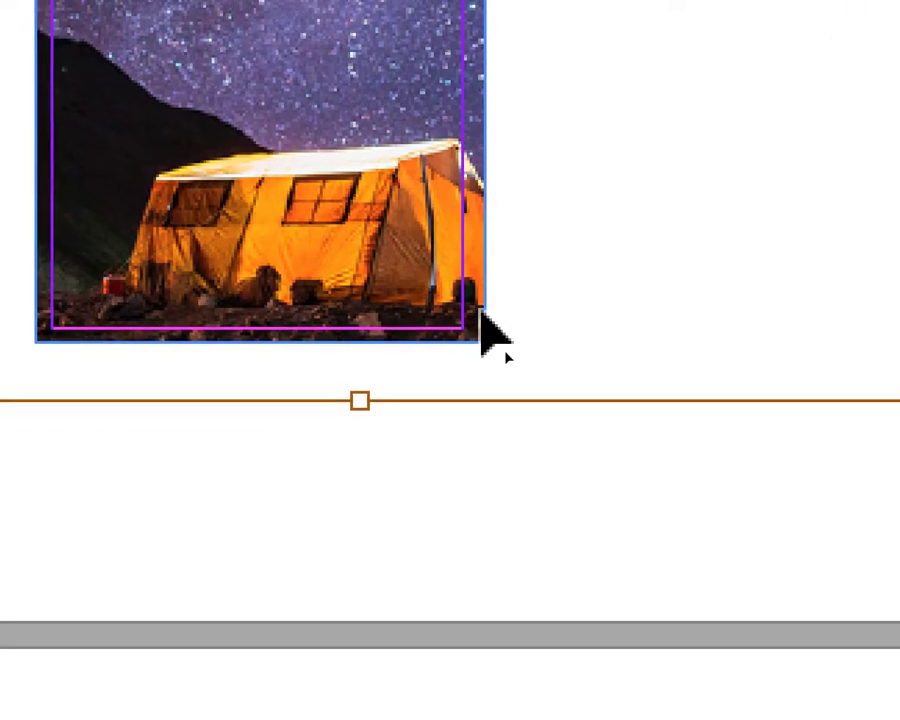
scroll(476, 310, "up", 5)
scroll(490, 205, "left", 5)
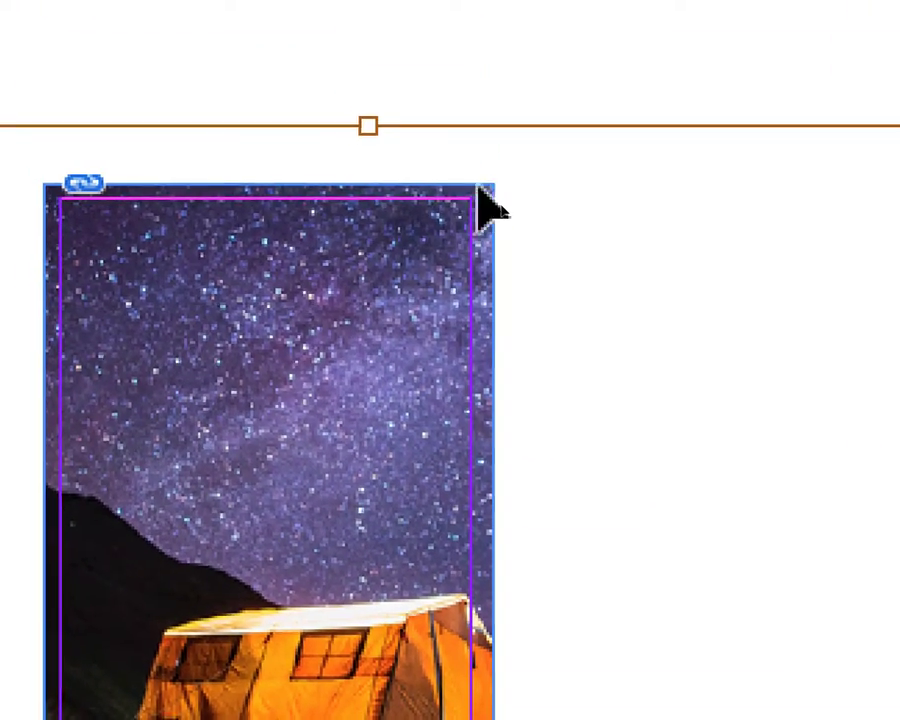
scroll(398, 215, "down", 10)
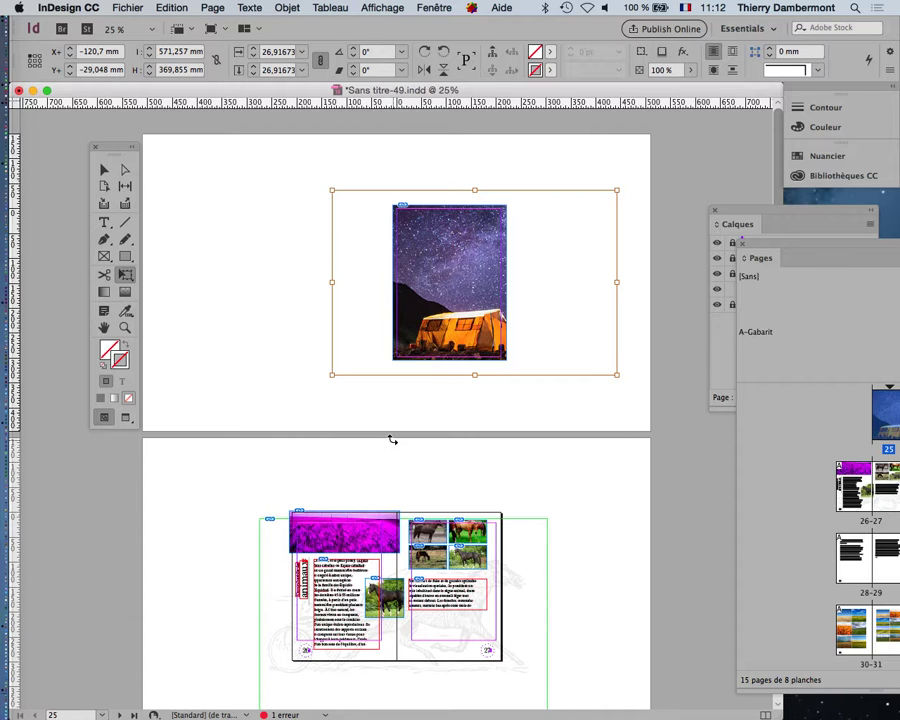
Move the floating Tools and Calques panels clear of the four horse photos on page 27, and activate the Selection tool.
left_click(458, 558, "super")
left_click(458, 558, "super")
left_click_drag(547, 560, 248, 196)
scroll(400, 318, "up", 4)
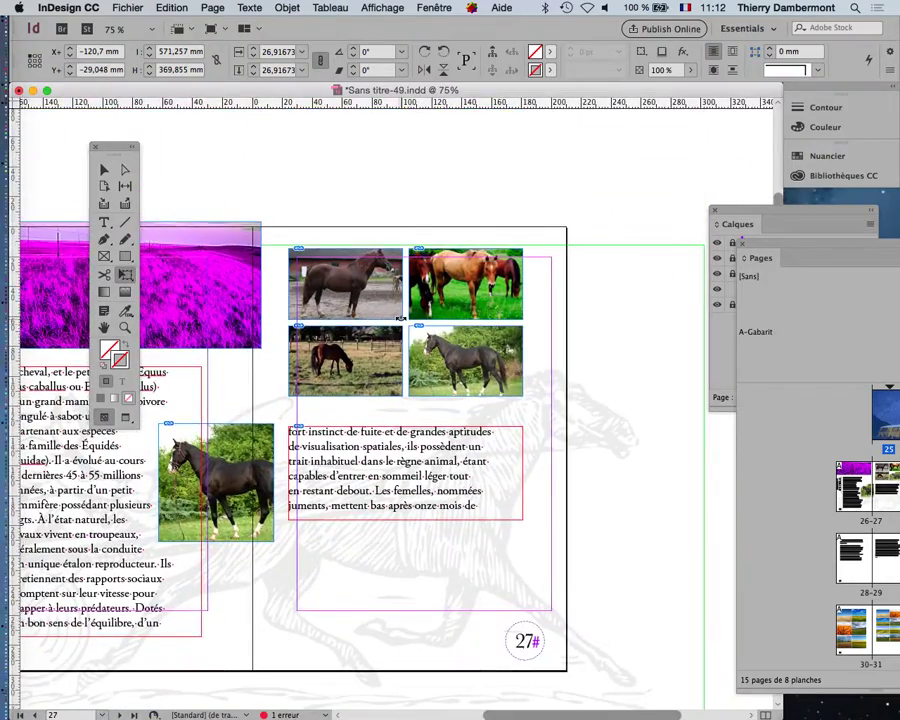
scroll(400, 318, "up", 2)
scroll(400, 318, "up", 1)
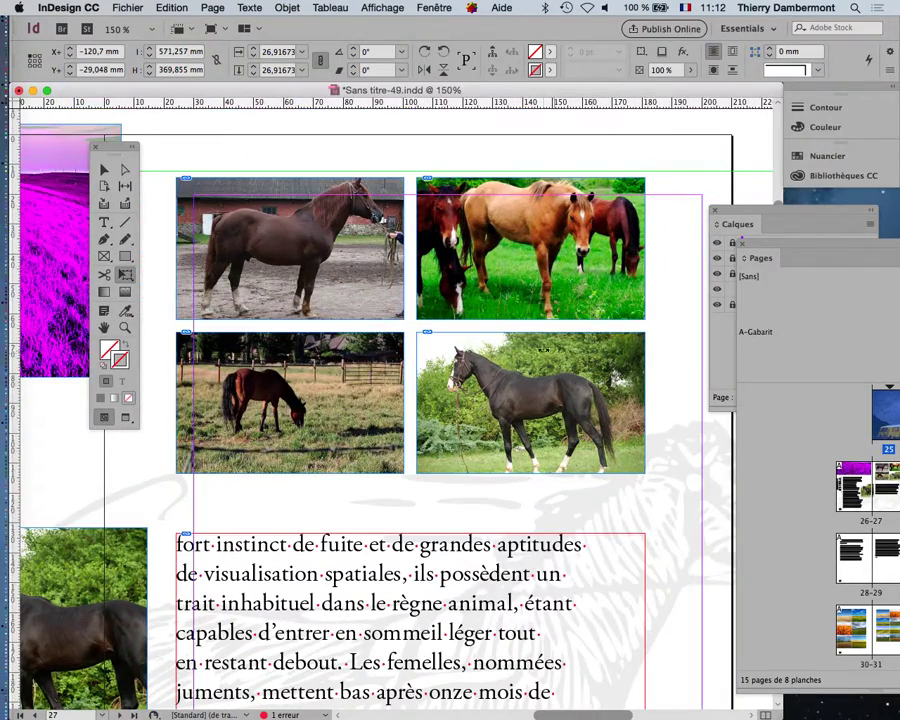
left_click_drag(114, 148, 72, 142)
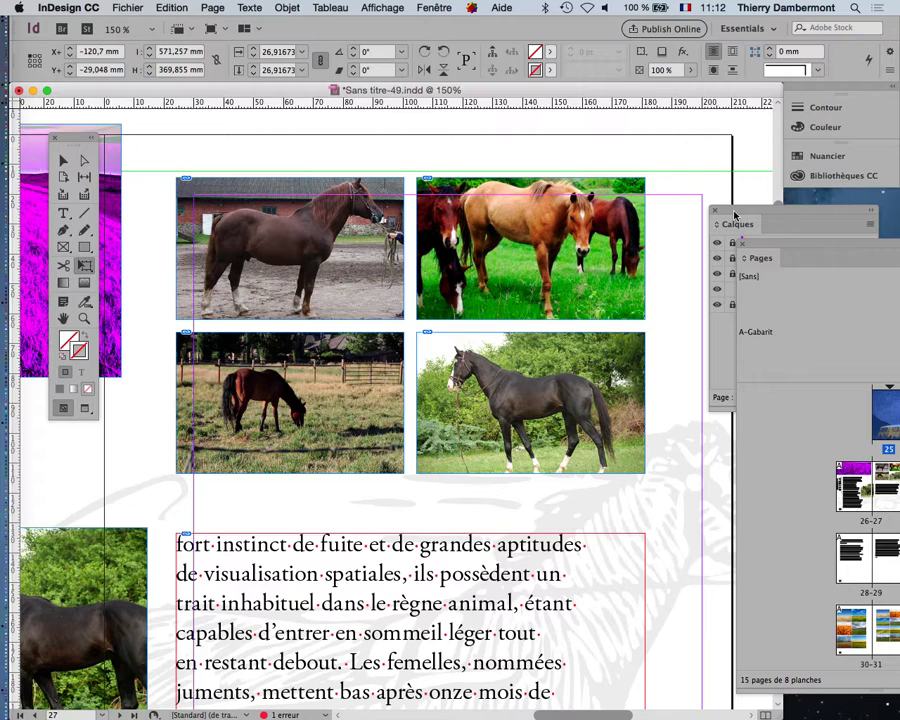
left_click_drag(735, 215, 625, 605)
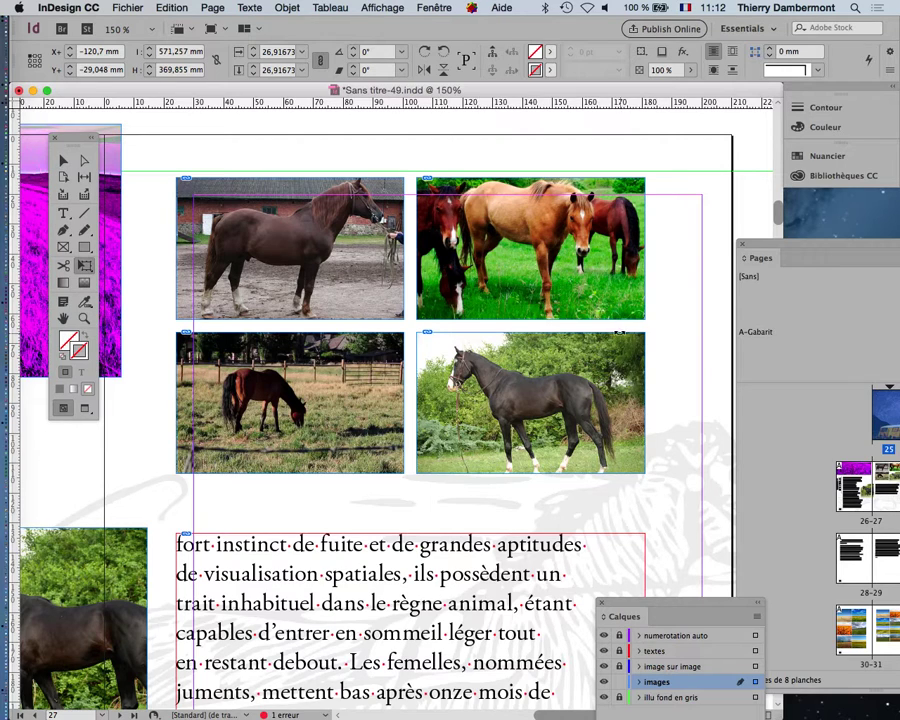
left_click(63, 160)
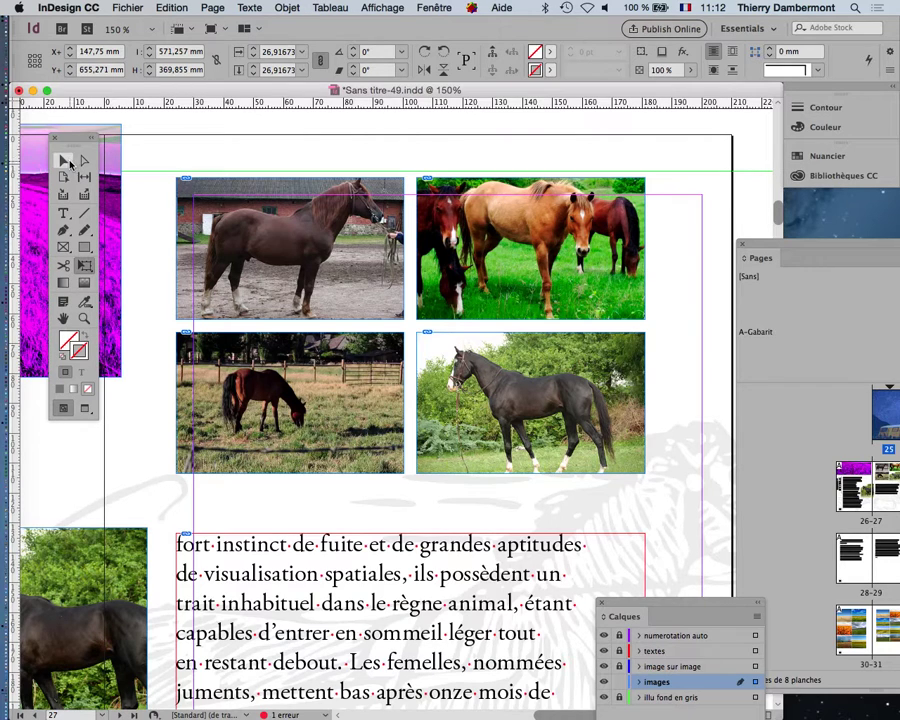
Select the tan horse image inside its frame, enlarge it proportionally to about 128 × 77 mm with Free Transform, and reposition it at about X -28, Y 0 mm.
left_click(530, 253)
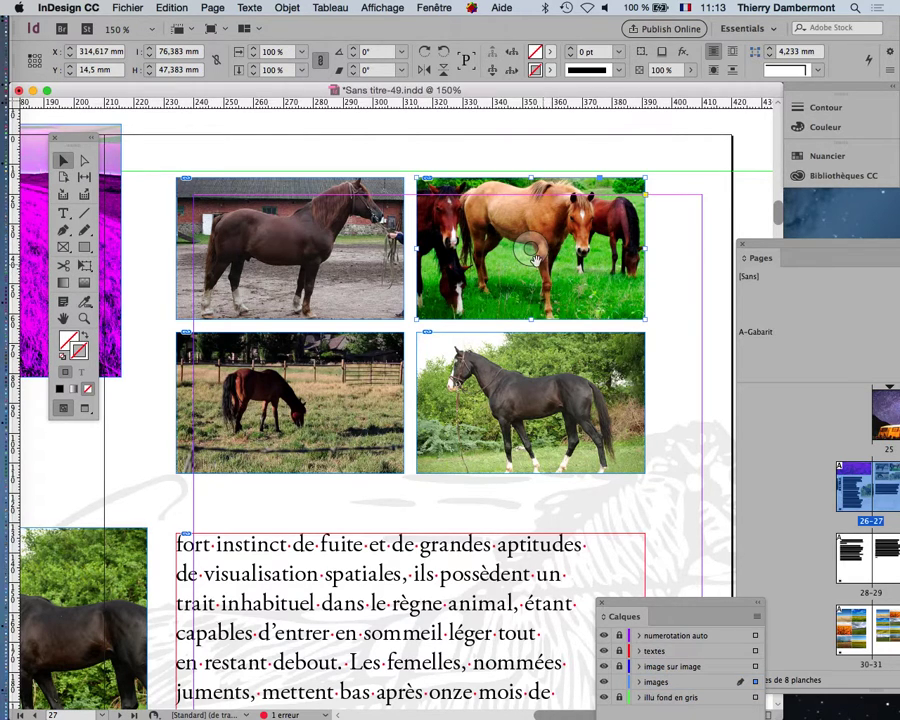
left_click(530, 252)
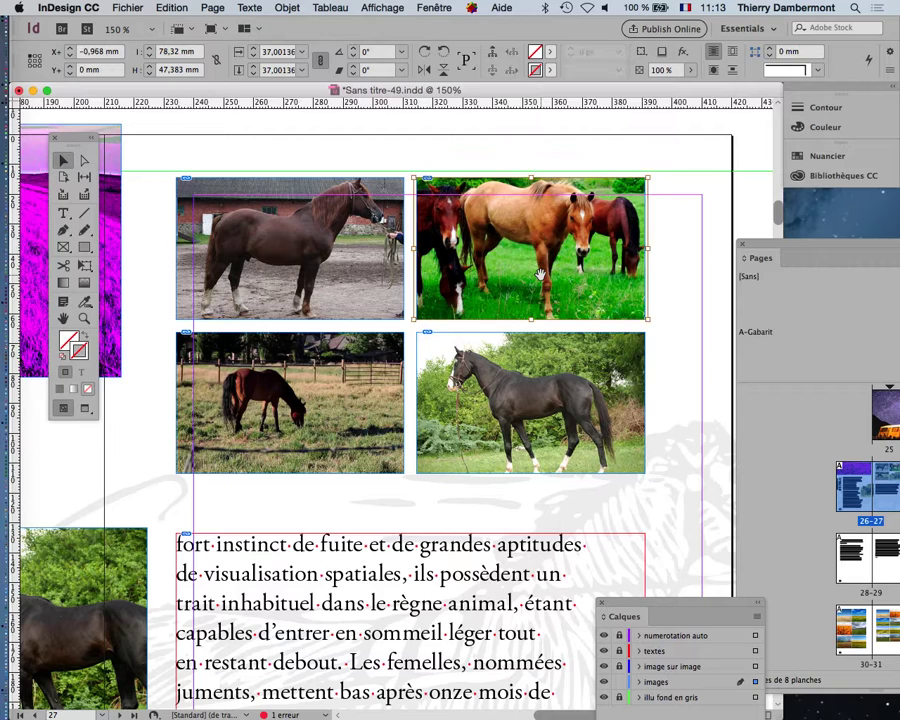
left_click(84, 266)
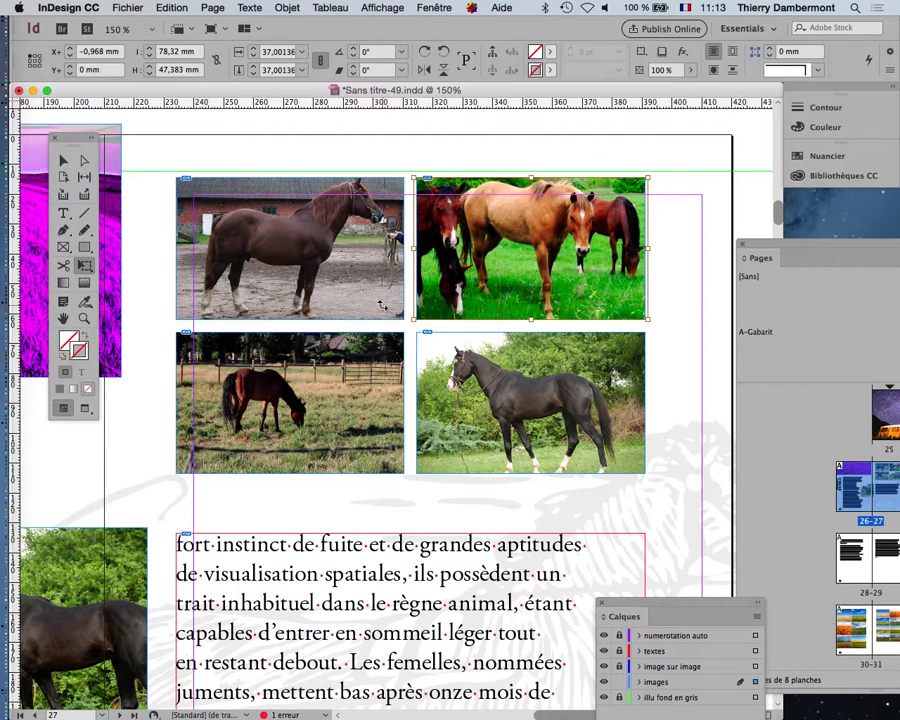
left_click_drag(411, 319, 340, 364)
left_click_drag(537, 241, 530, 285)
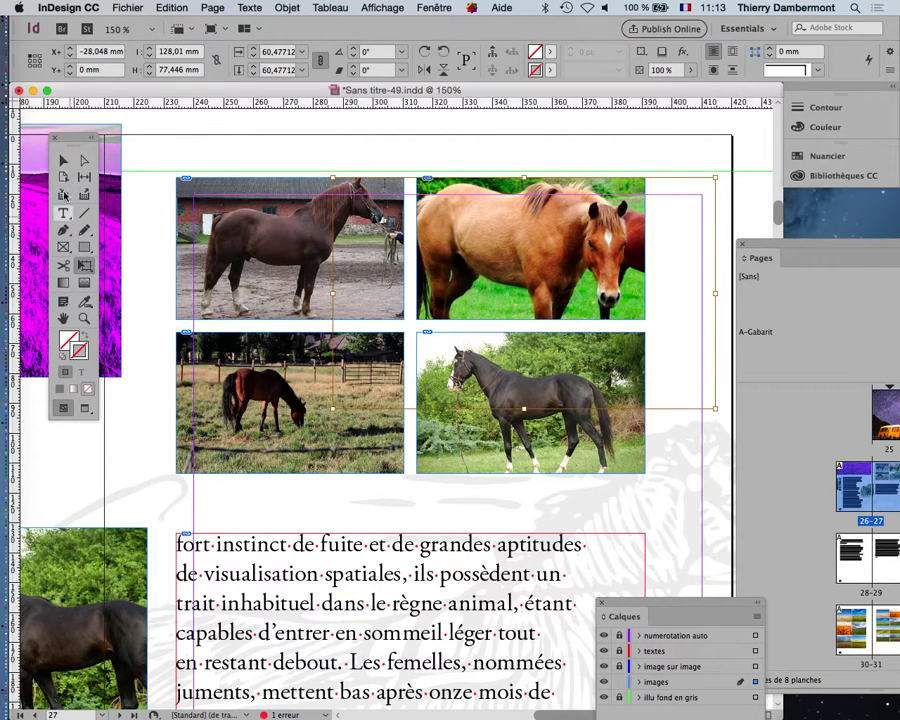
Select the black horse image inside its frame, enlarge it to about 125 × 84 mm with Free Transform, and reposition it at about X -9, Y -8.5 mm.
left_click(63, 160)
left_click(530, 402)
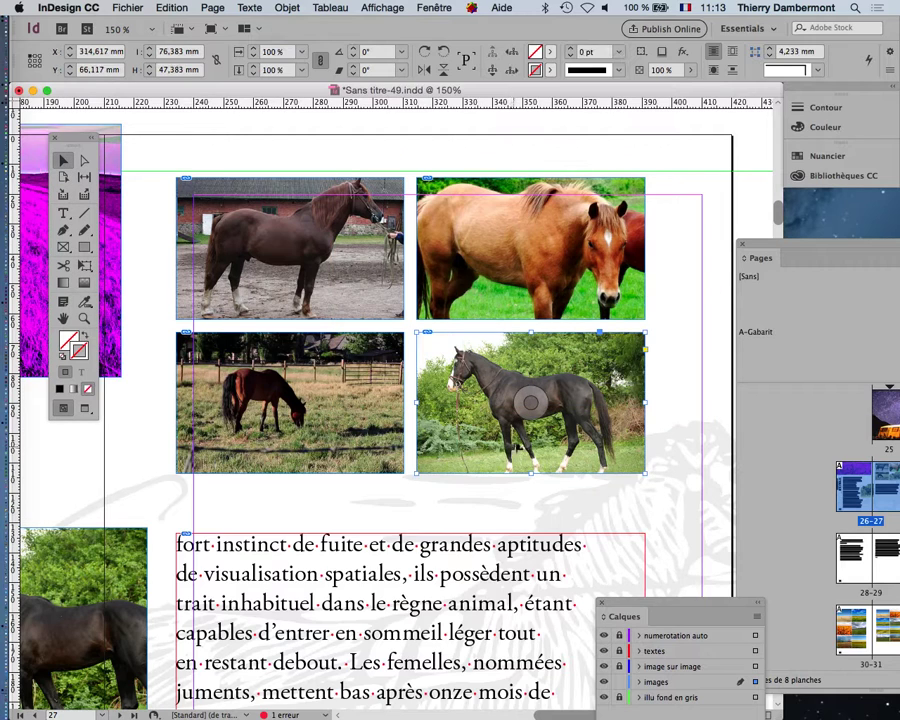
left_click(530, 402)
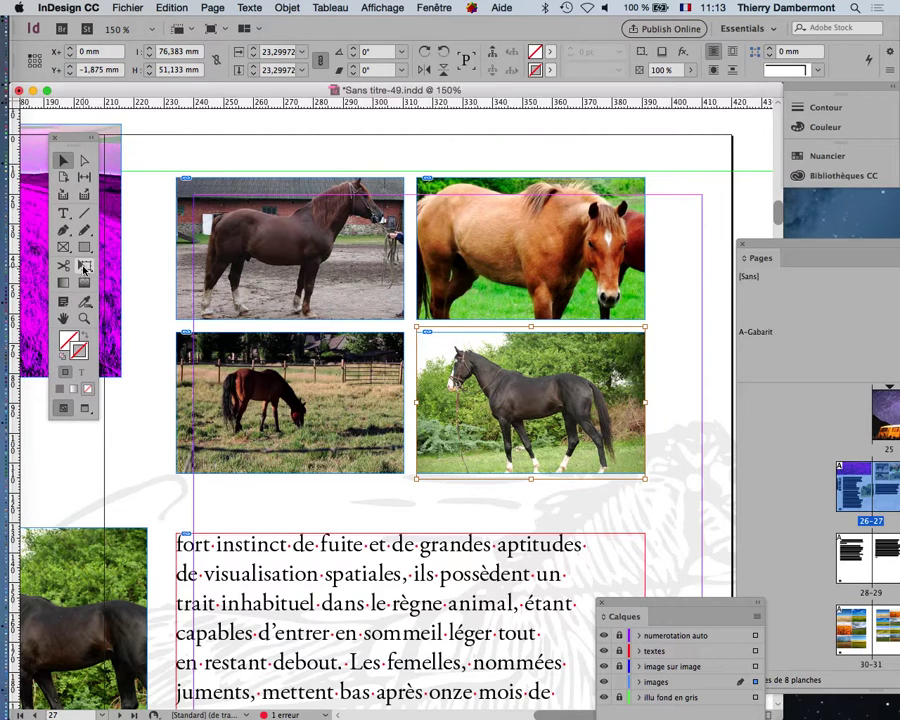
left_click(85, 266)
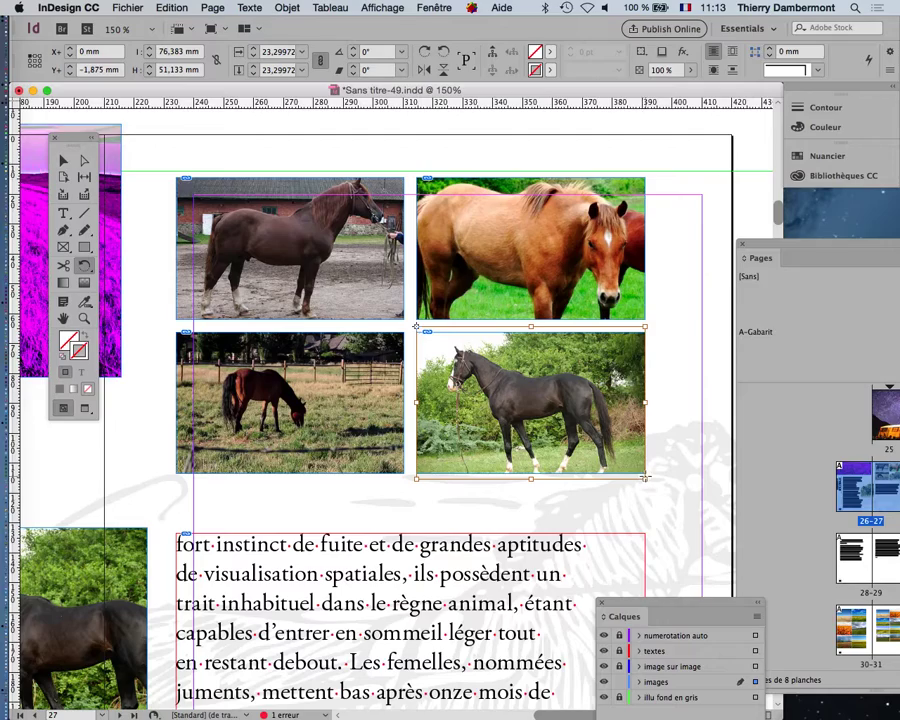
left_click(87, 268)
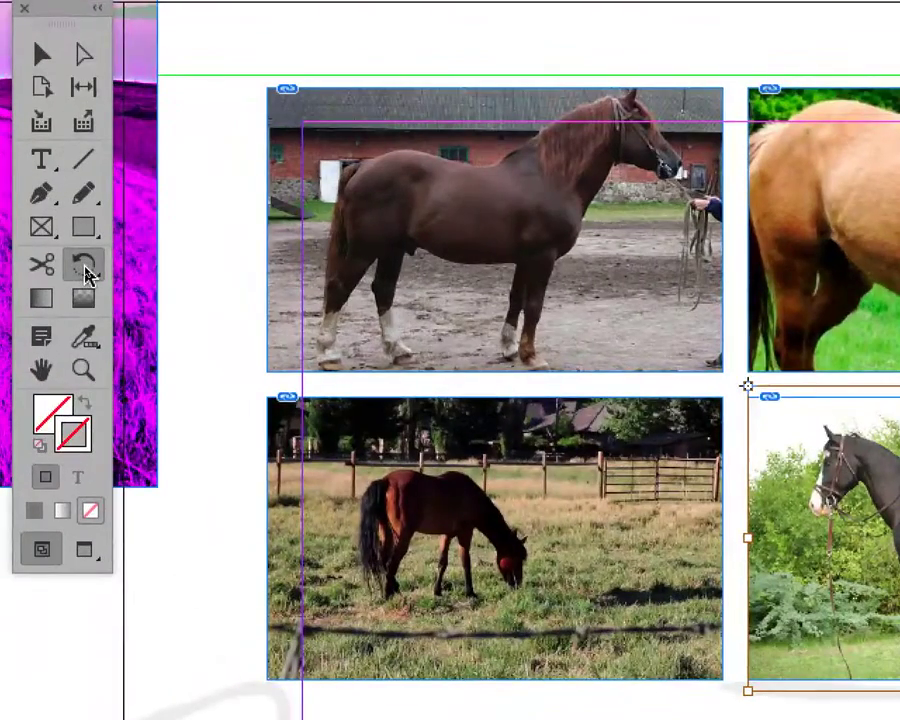
left_click(87, 268)
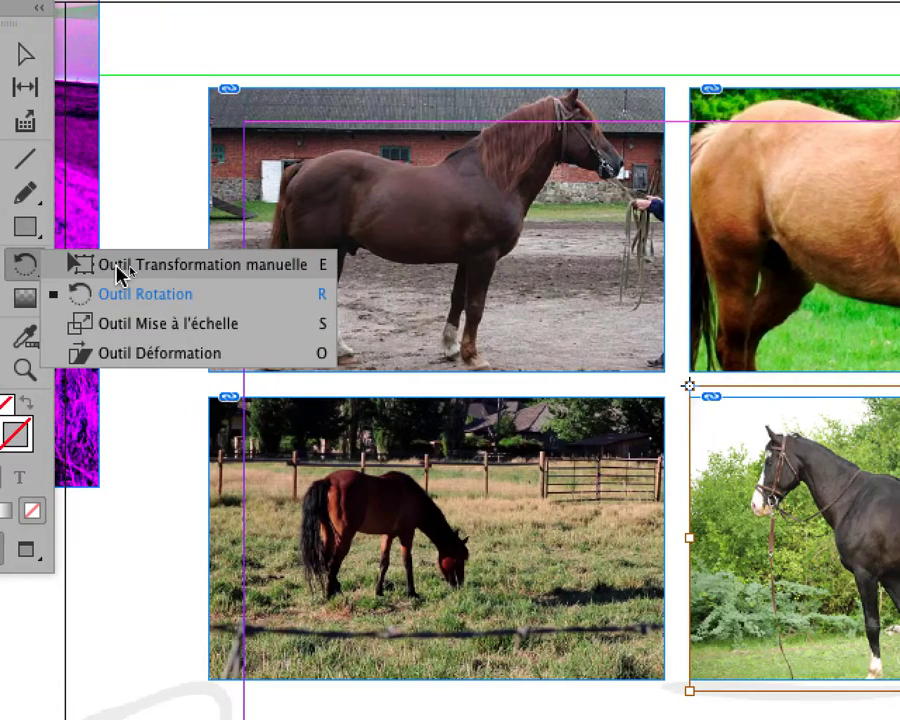
left_click(120, 265)
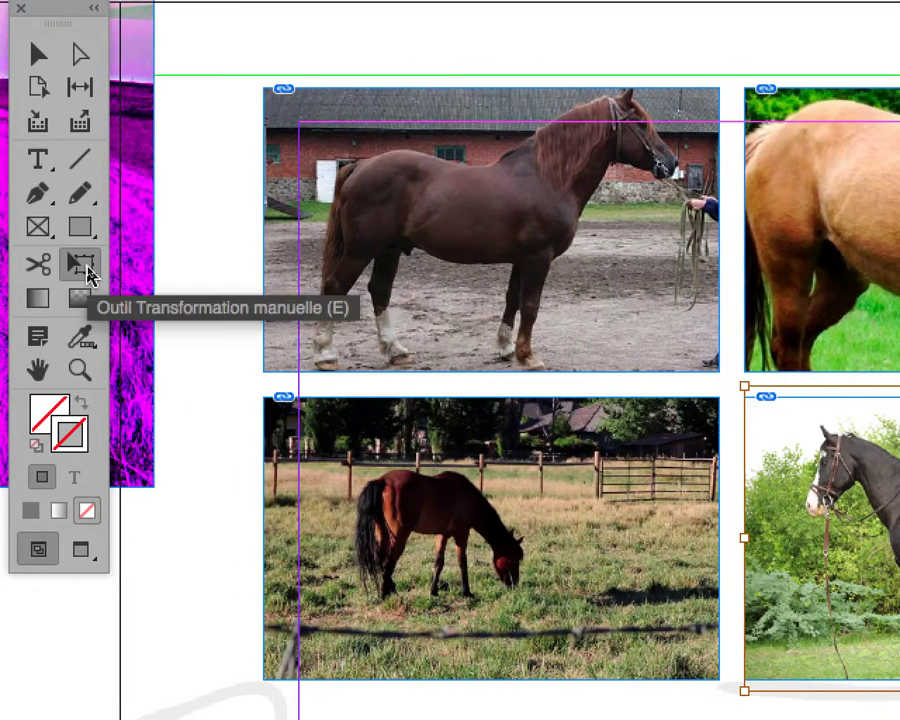
left_click(88, 268)
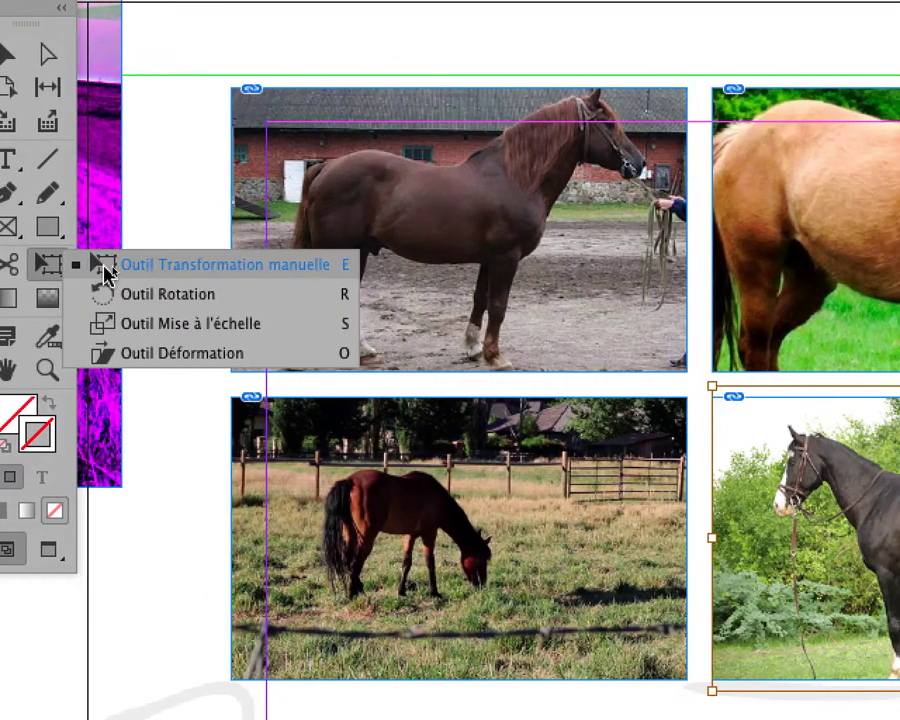
left_click(105, 266)
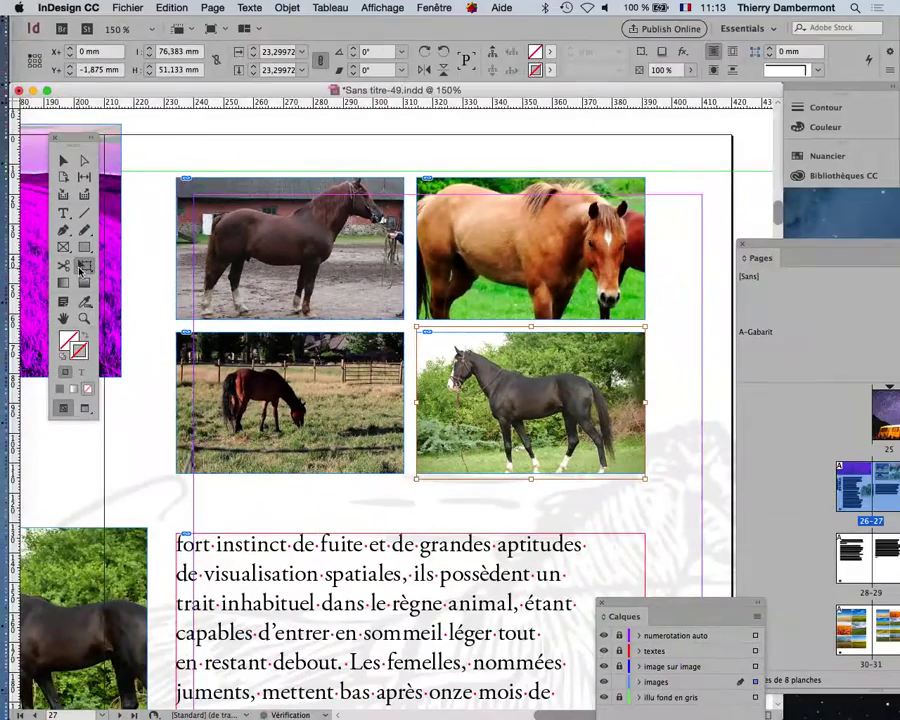
left_click_drag(643, 480, 718, 528)
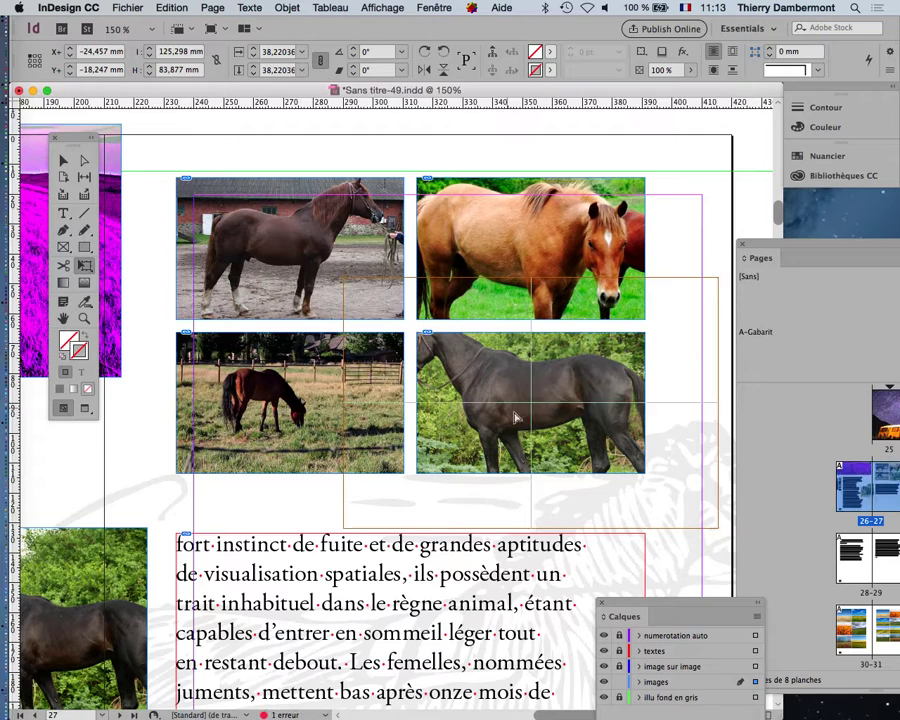
left_click_drag(451, 298, 497, 328)
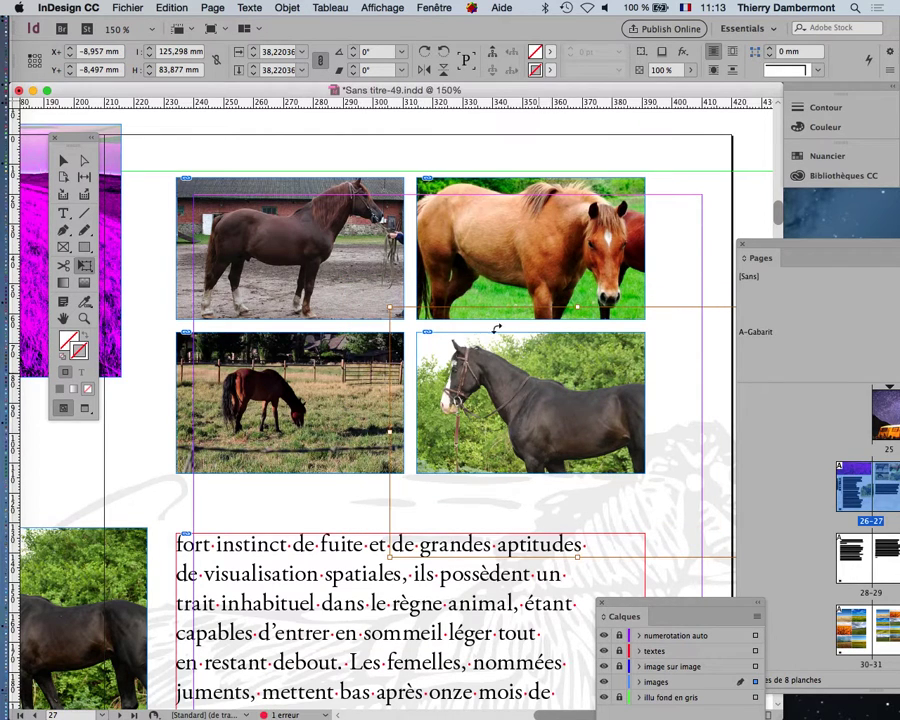
left_click(63, 160)
left_click(286, 245)
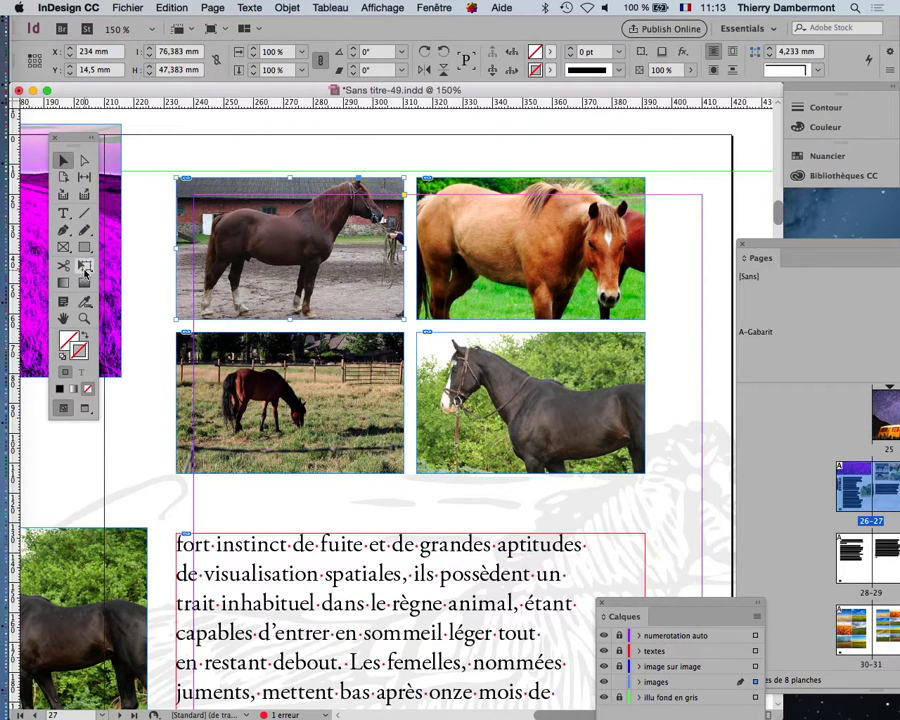
left_click(86, 267)
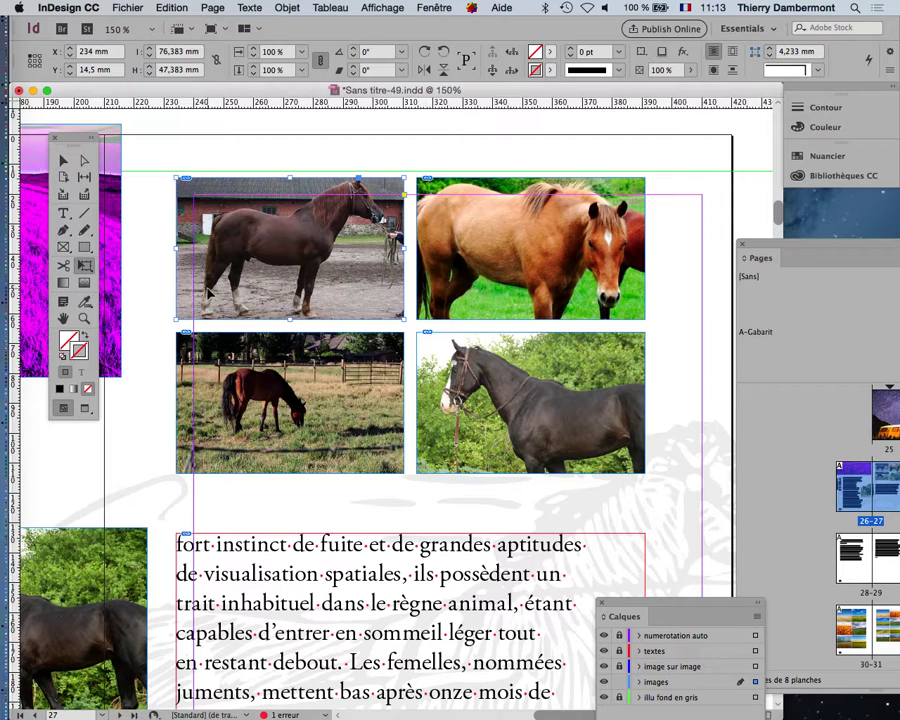
left_click(207, 290)
Enlarge the brown horse image by the barn inside its frame to about 134 × 89 mm, move it to about X -51, Y 0 mm, and deselect.
left_click(64, 160)
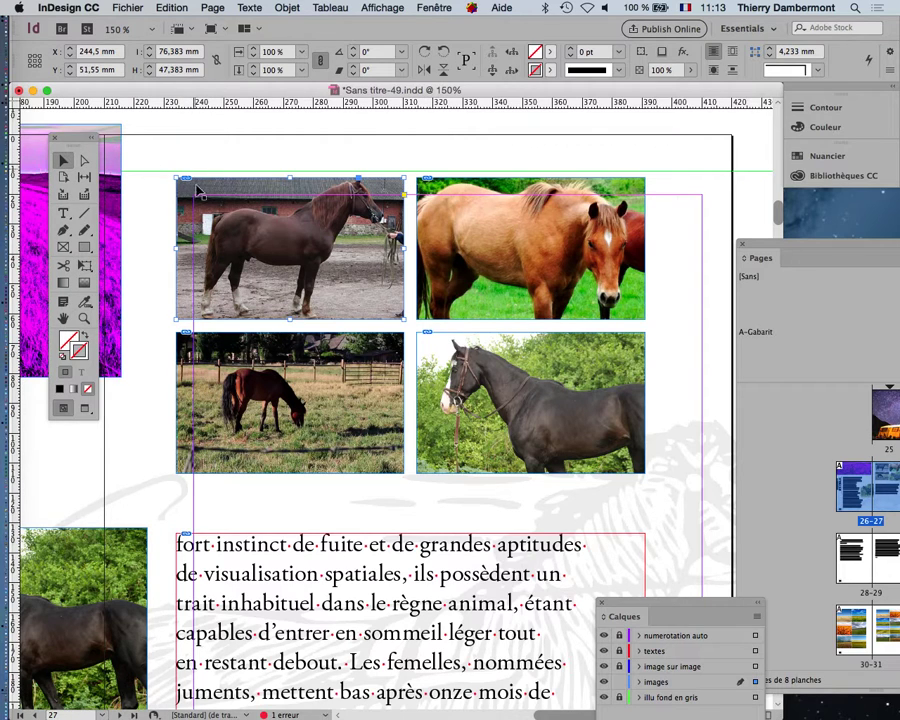
double_click(232, 240)
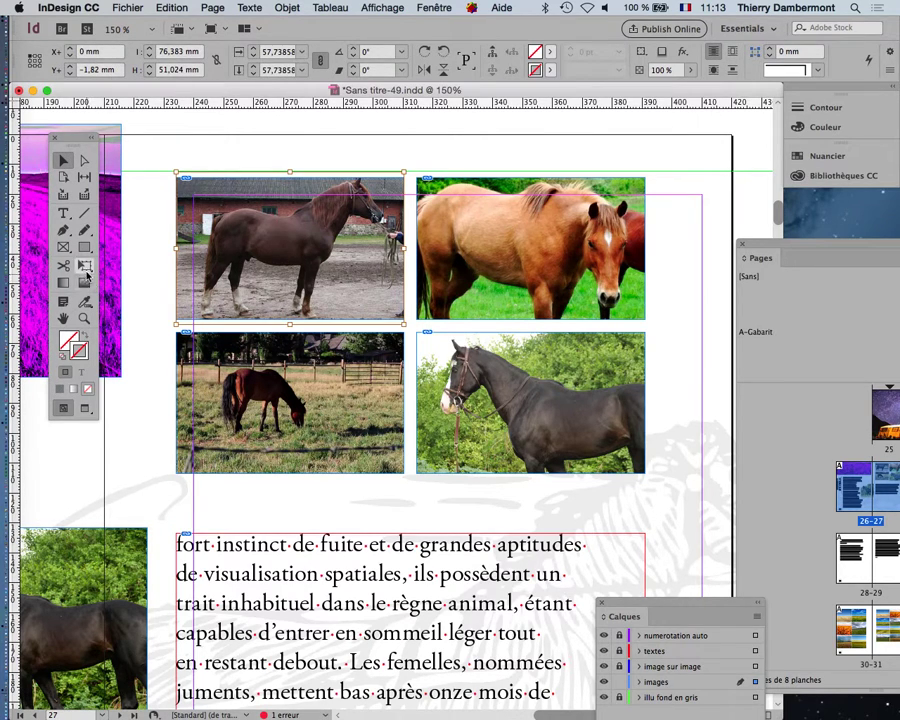
left_click(86, 268)
left_click_drag(177, 325, 90, 381)
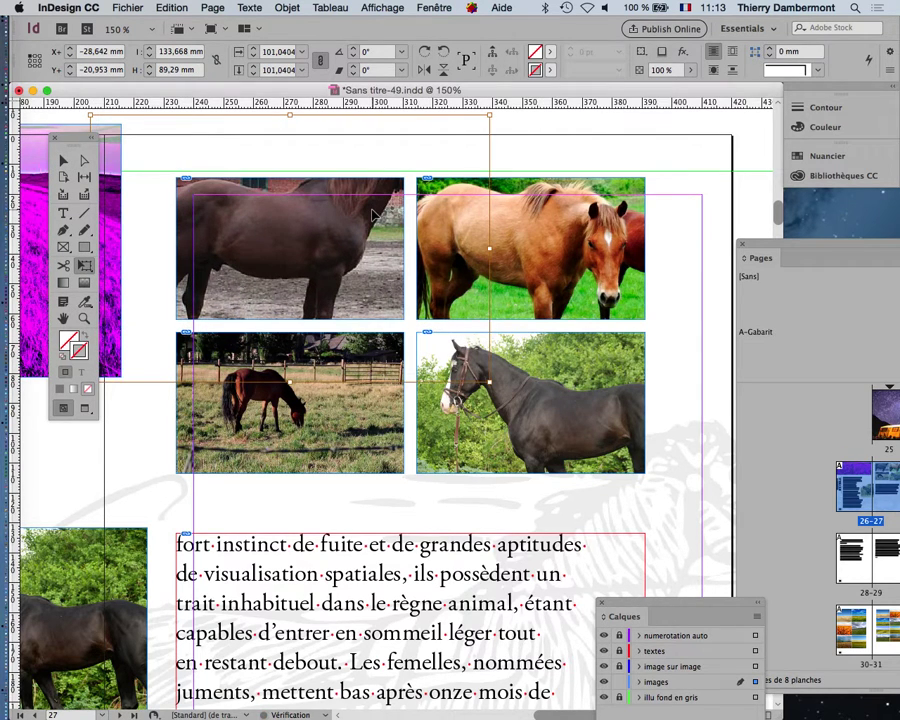
left_click_drag(372, 214, 304, 270)
left_click(63, 160)
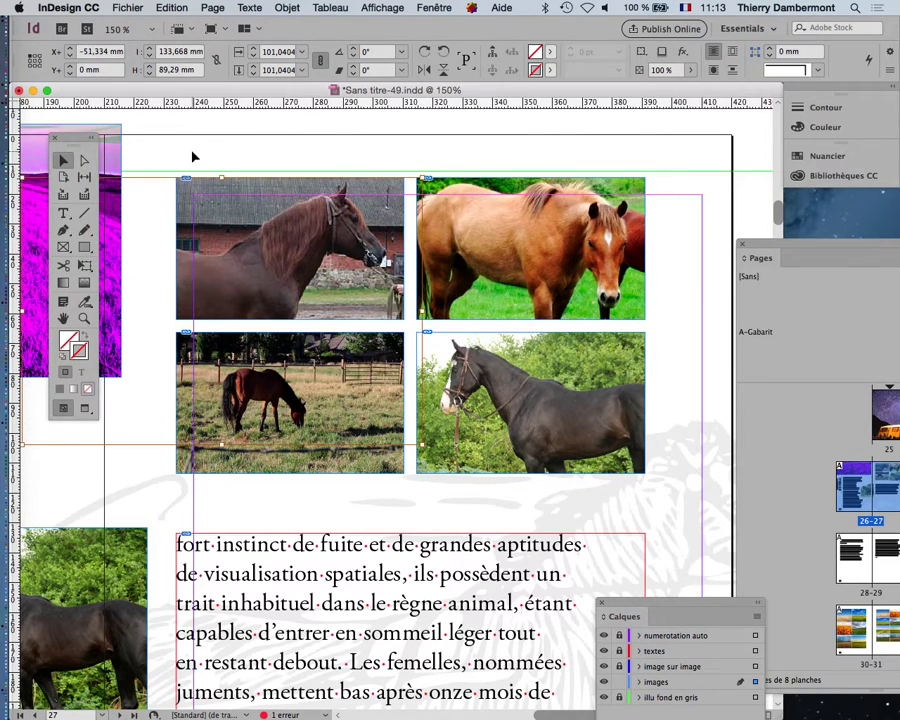
left_click(192, 152)
Enlarge the grazing horse image inside its frame to about 174 × 98 mm, move it to about X -35, Y -24 mm, and deselect.
left_click(262, 350)
left_click(262, 350)
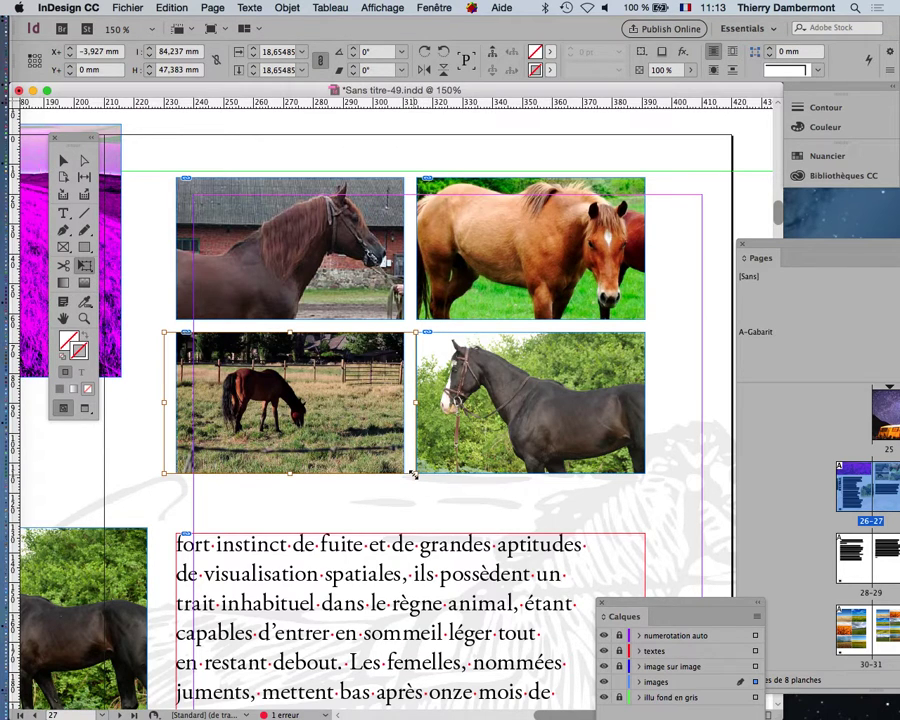
left_click_drag(413, 477, 548, 545)
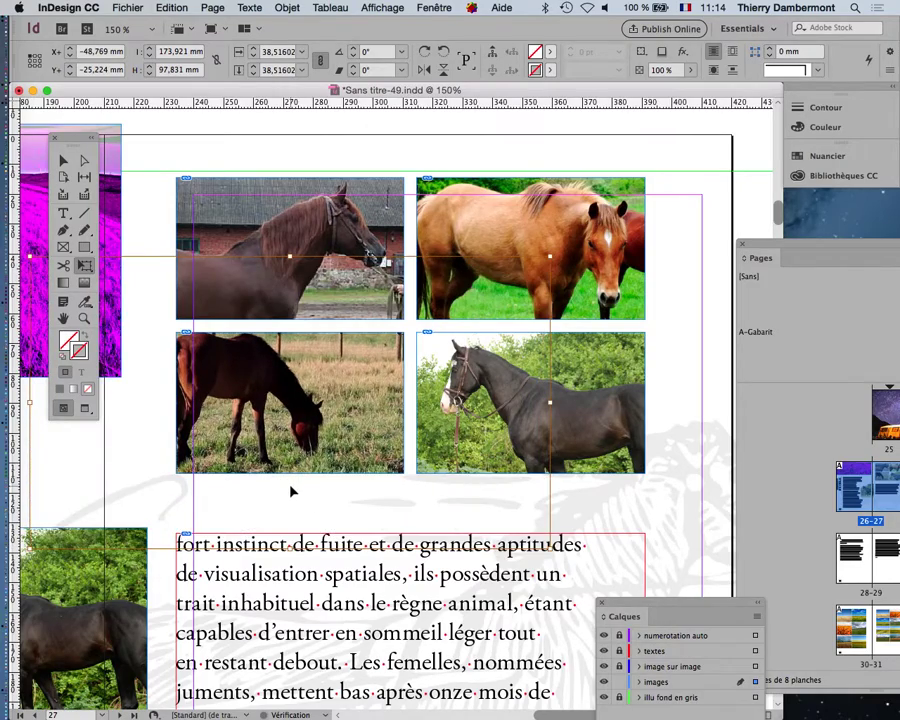
left_click_drag(293, 492, 334, 497)
left_click(65, 162)
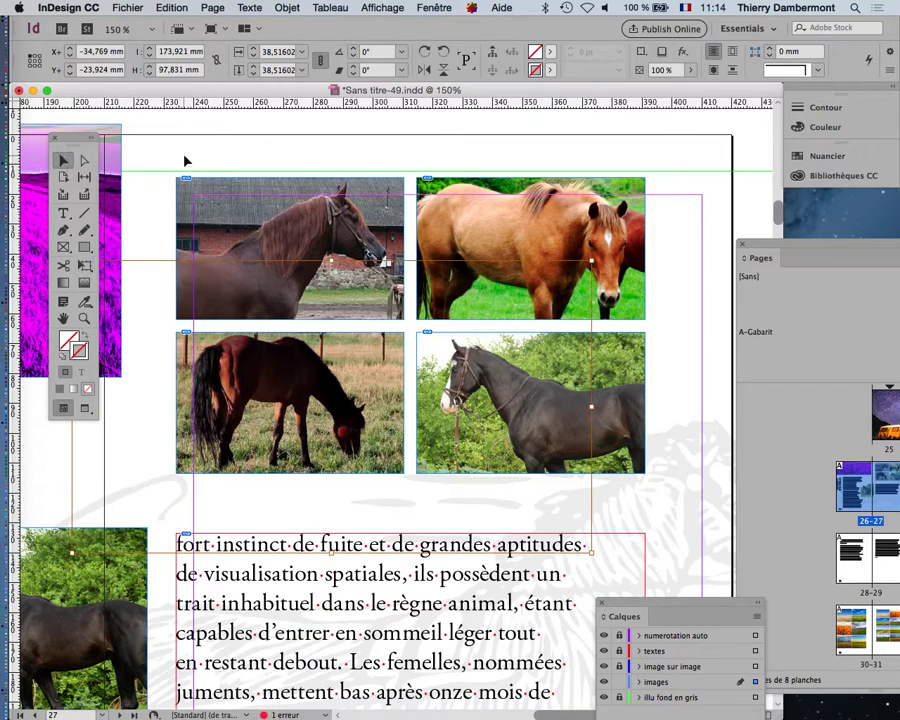
left_click(186, 160)
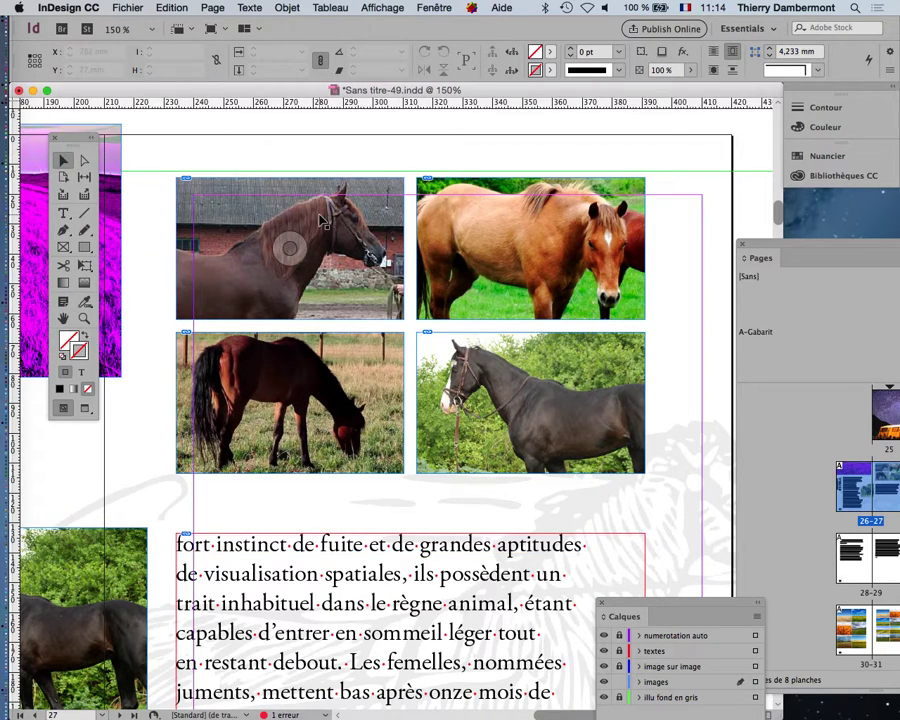